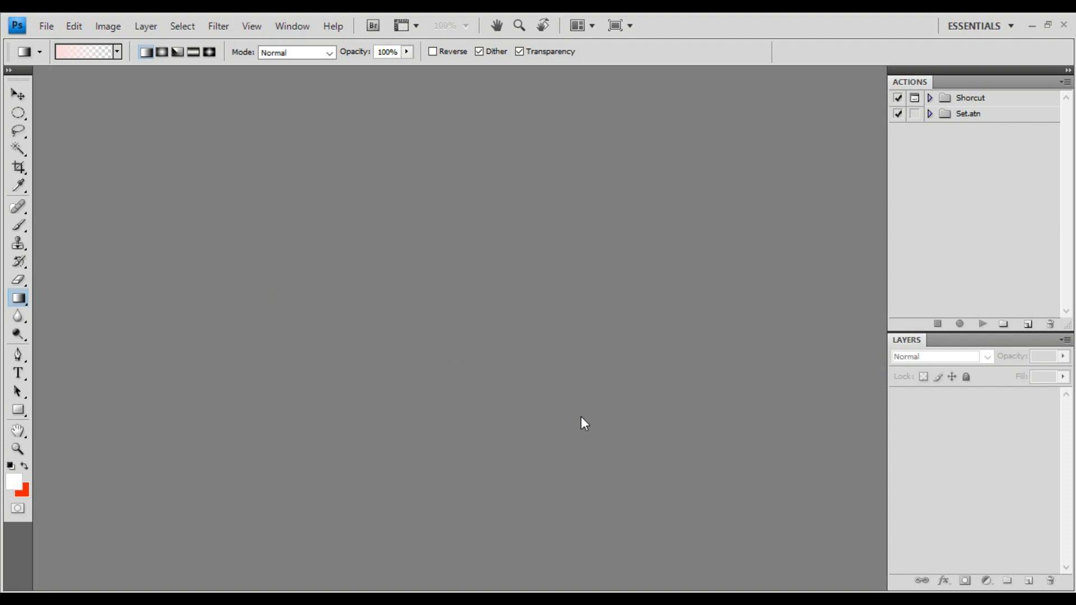
Create a new 7 × 4 inch document at 300 pixels/inch, RGB Color, 8 bit, with a white background.
key(ctrl+n)
click(470, 239)
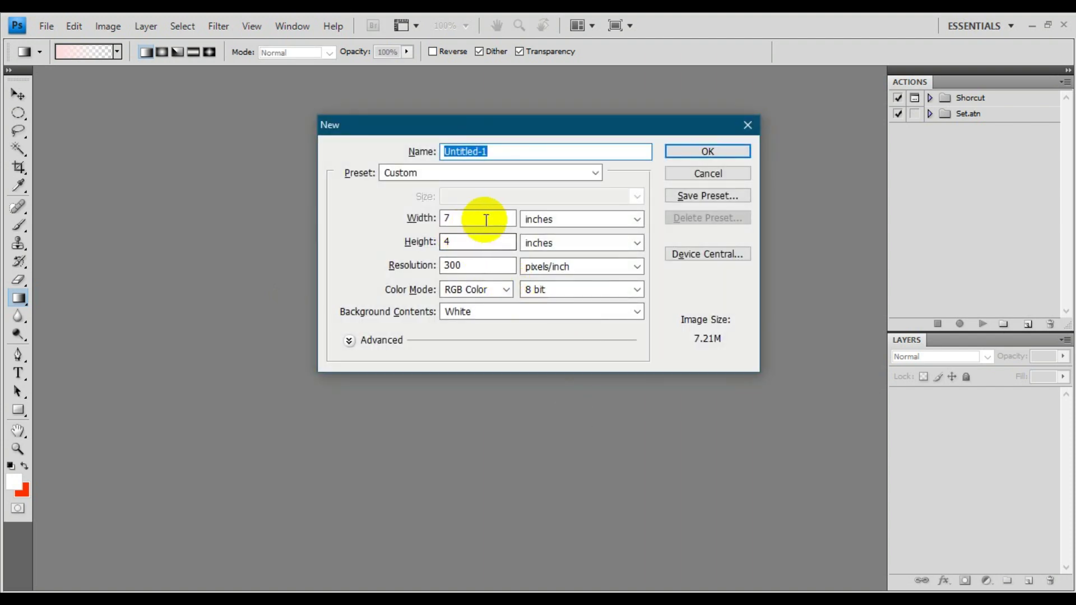
click(439, 218)
double_click(439, 217)
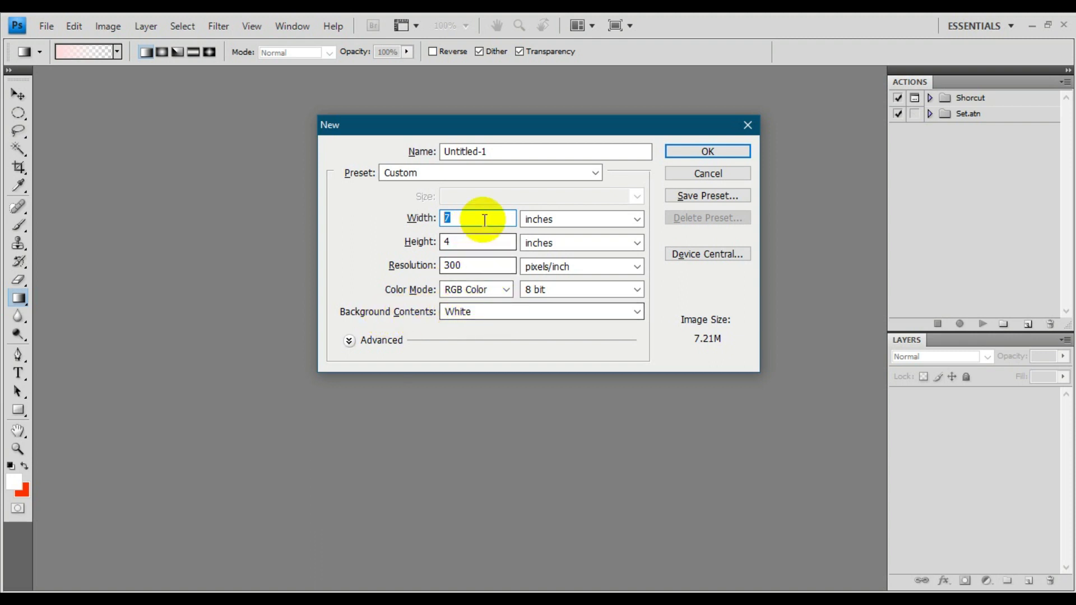
click(540, 220)
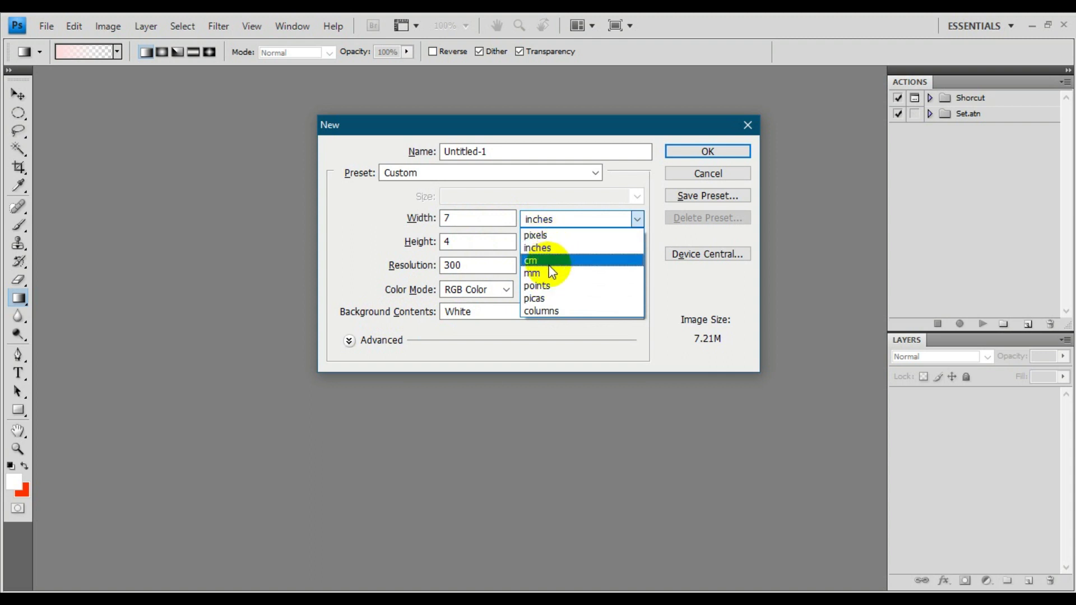
click(566, 217)
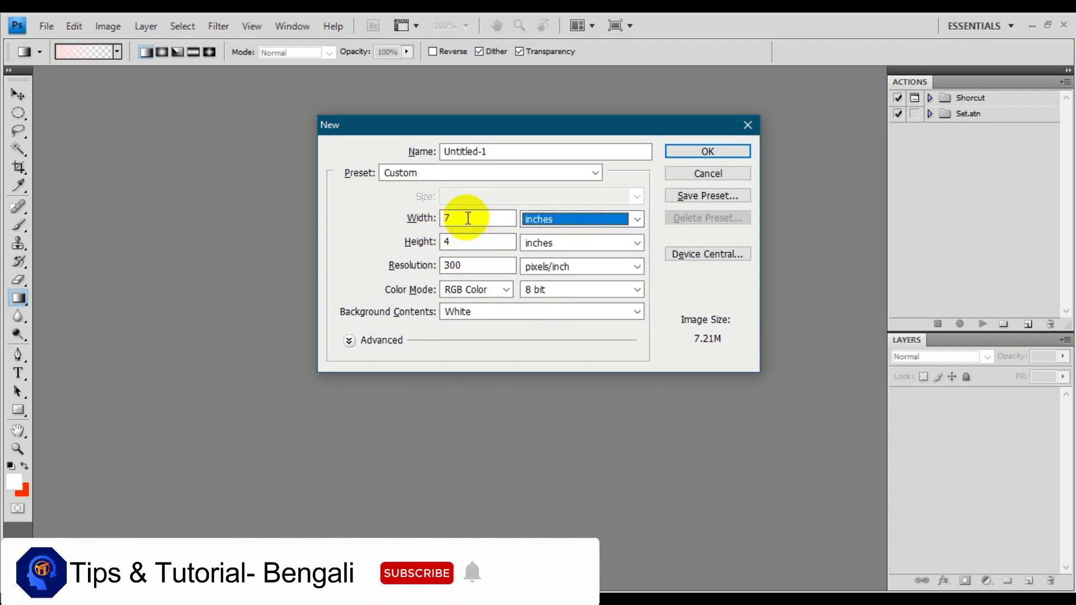
click(715, 151)
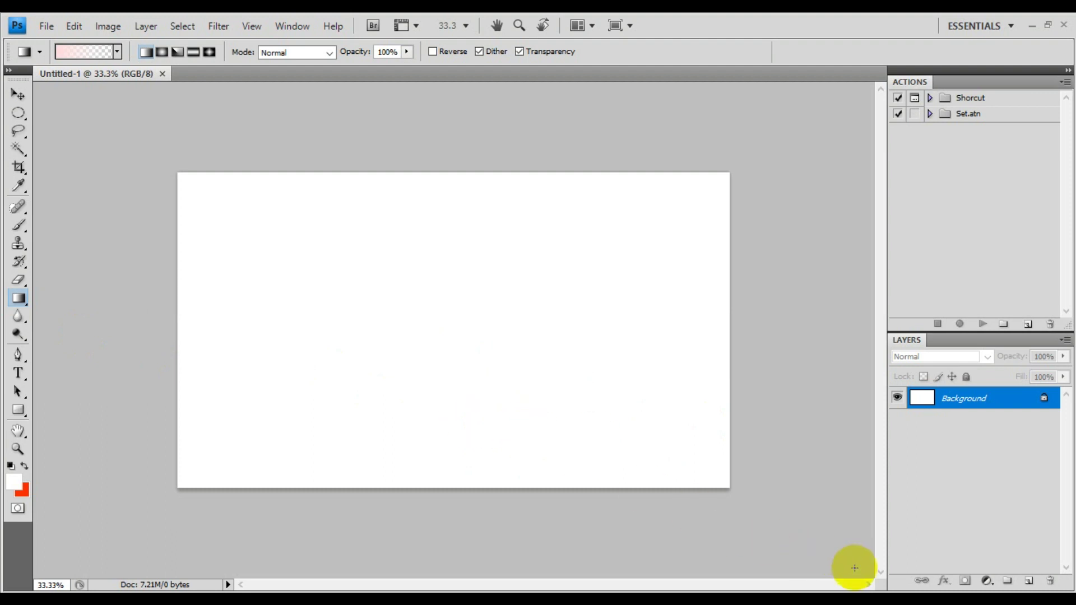
Add a Gradient fill layer above the Background and move its settings dialog over the canvas.
click(991, 587)
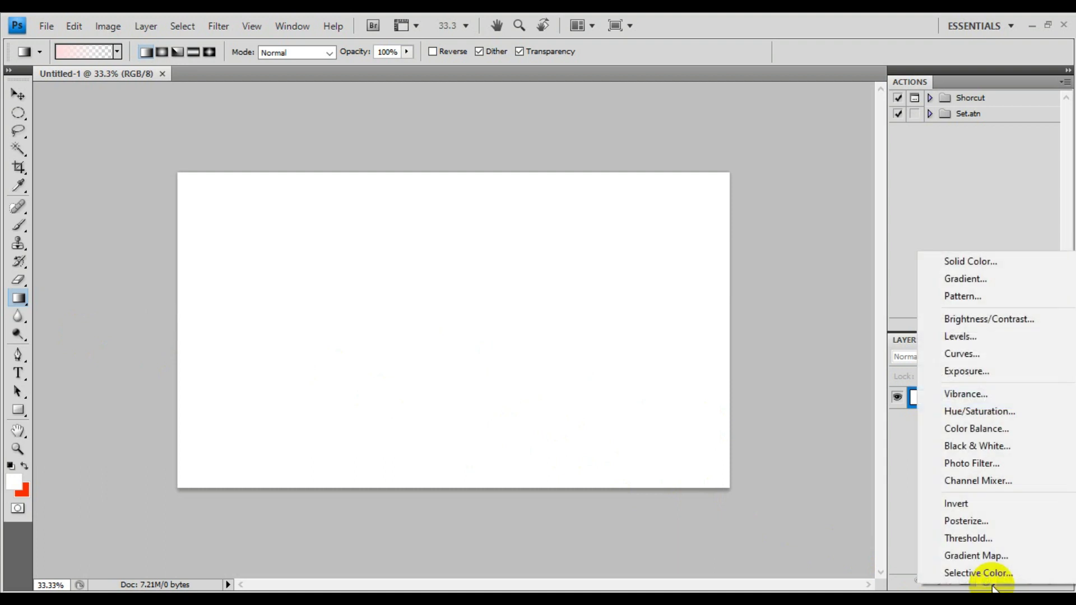
click(976, 279)
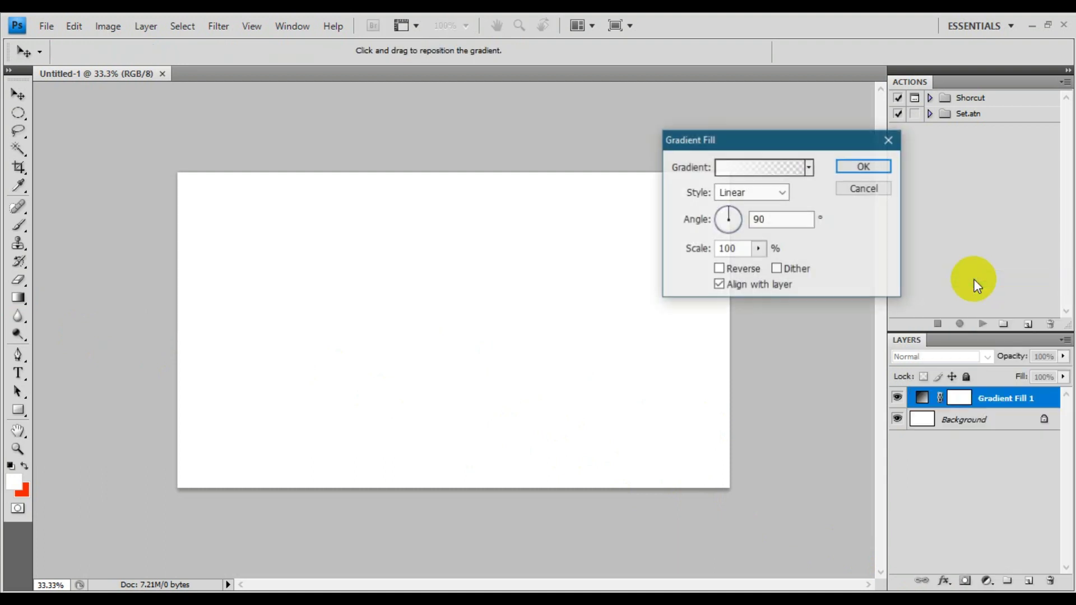
drag(725, 140, 622, 140)
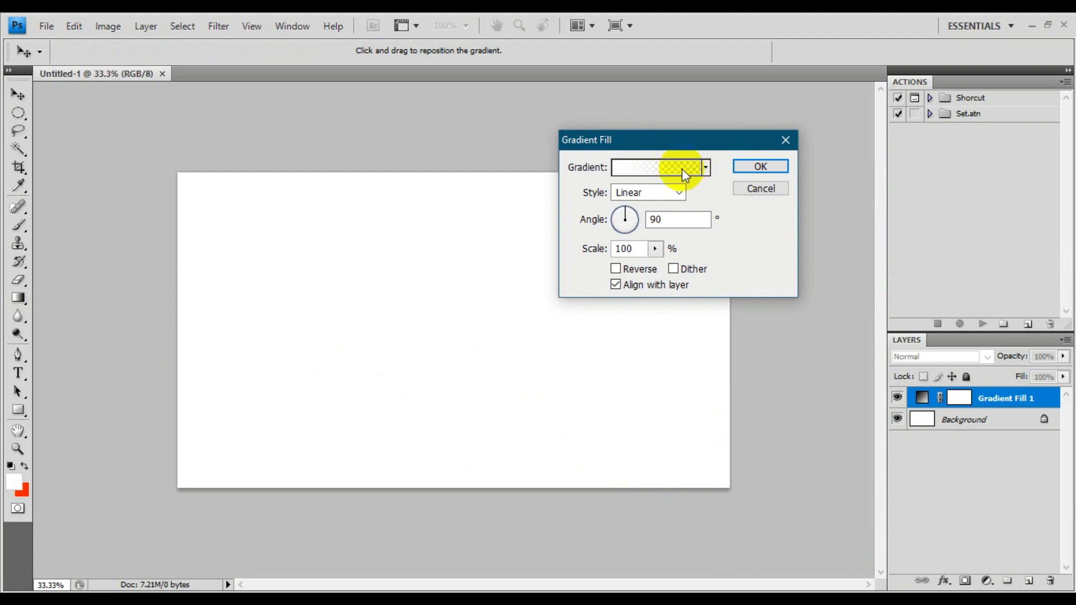
Change the starting colour stop of the Color to Transparent gradient to light pink ffdede and accept the edited gradient.
click(644, 169)
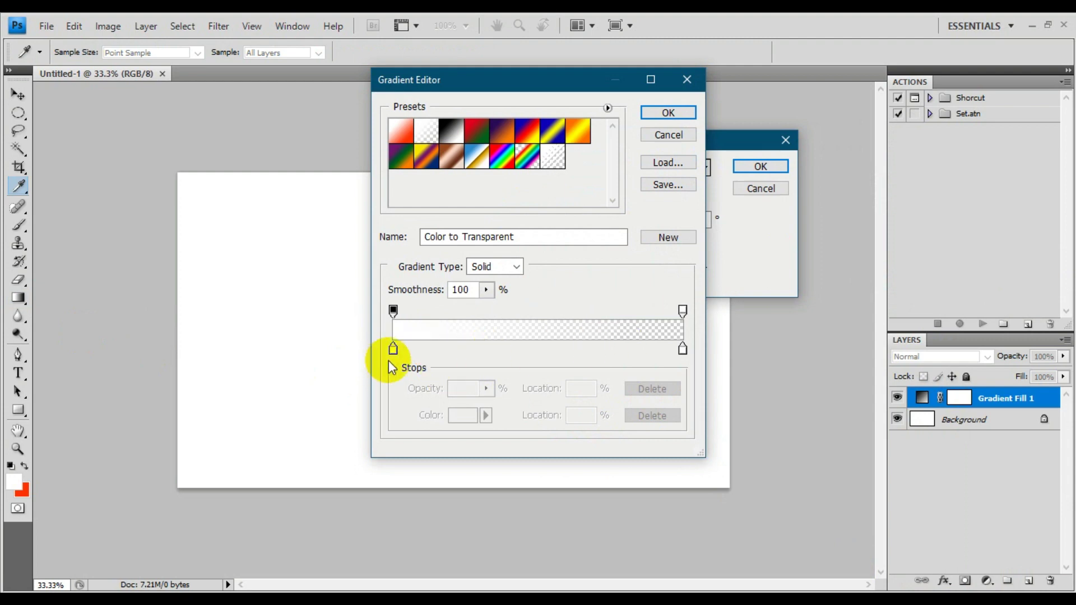
click(393, 350)
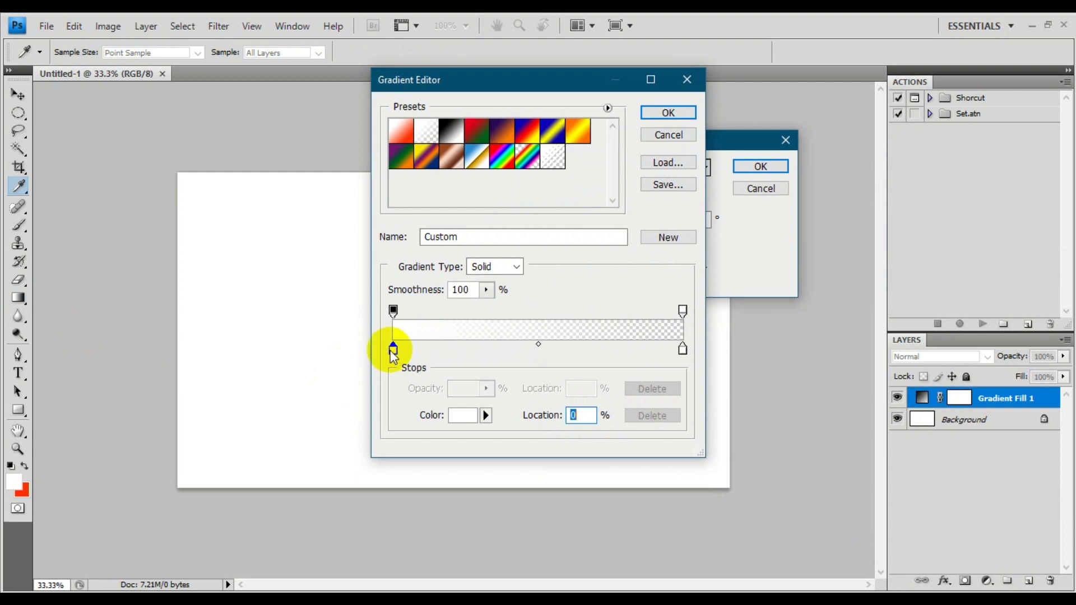
double_click(393, 351)
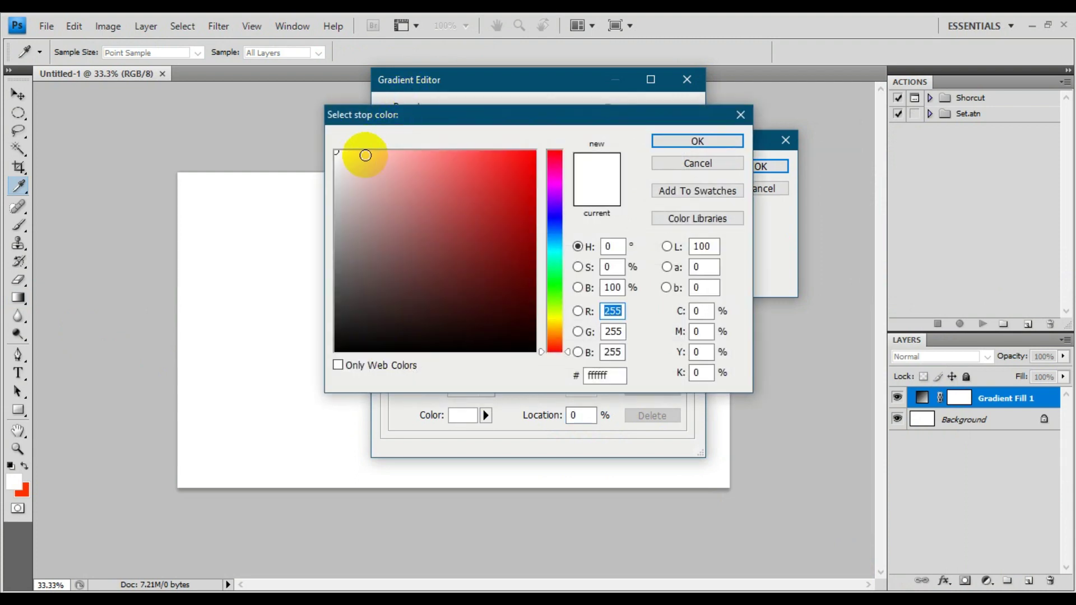
click(359, 150)
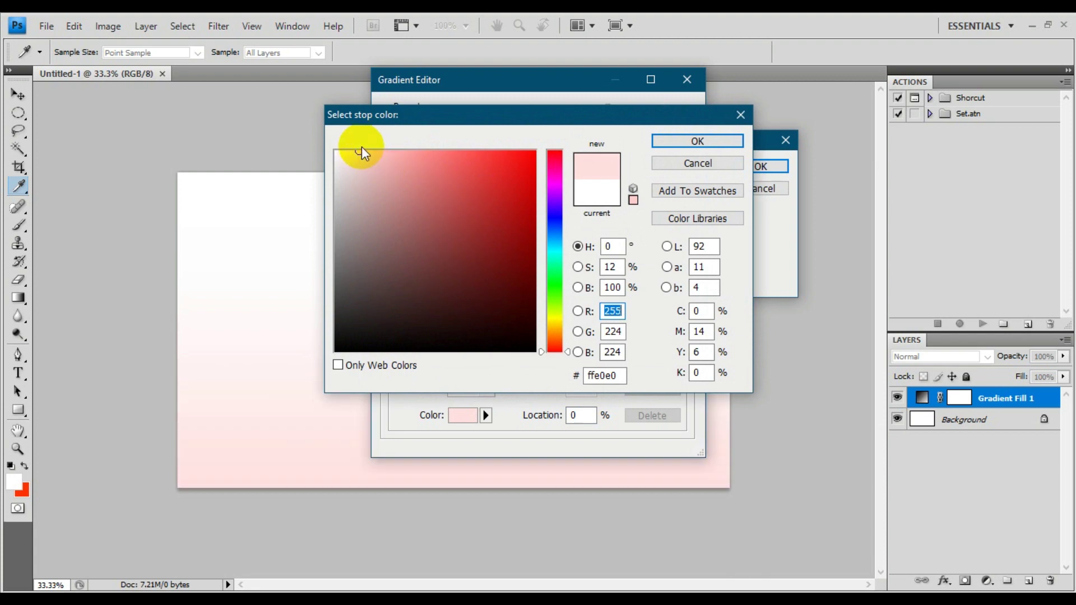
drag(499, 185, 520, 151)
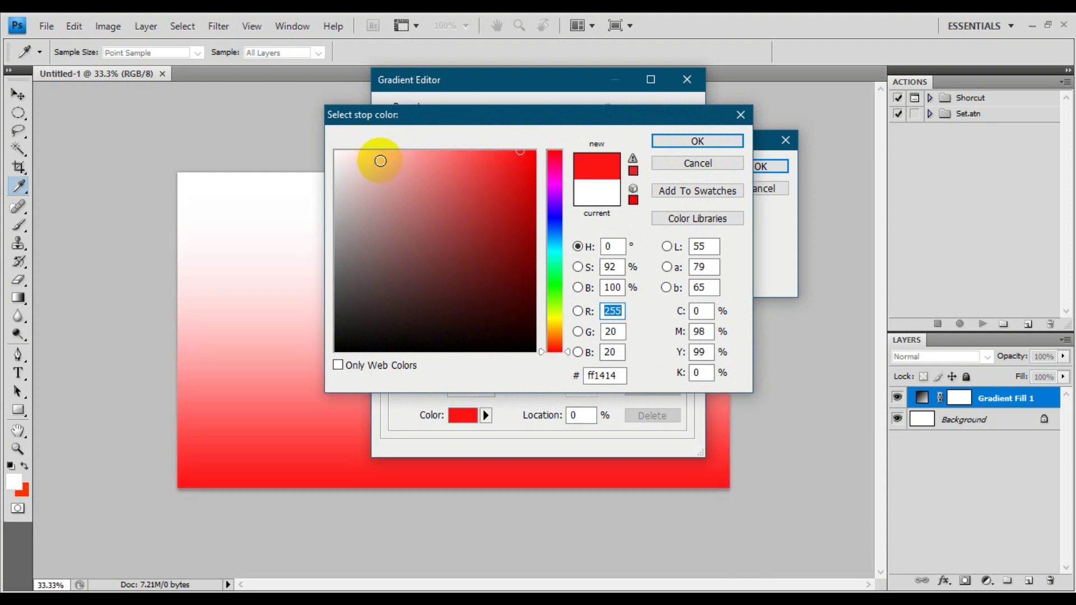
drag(365, 151, 361, 143)
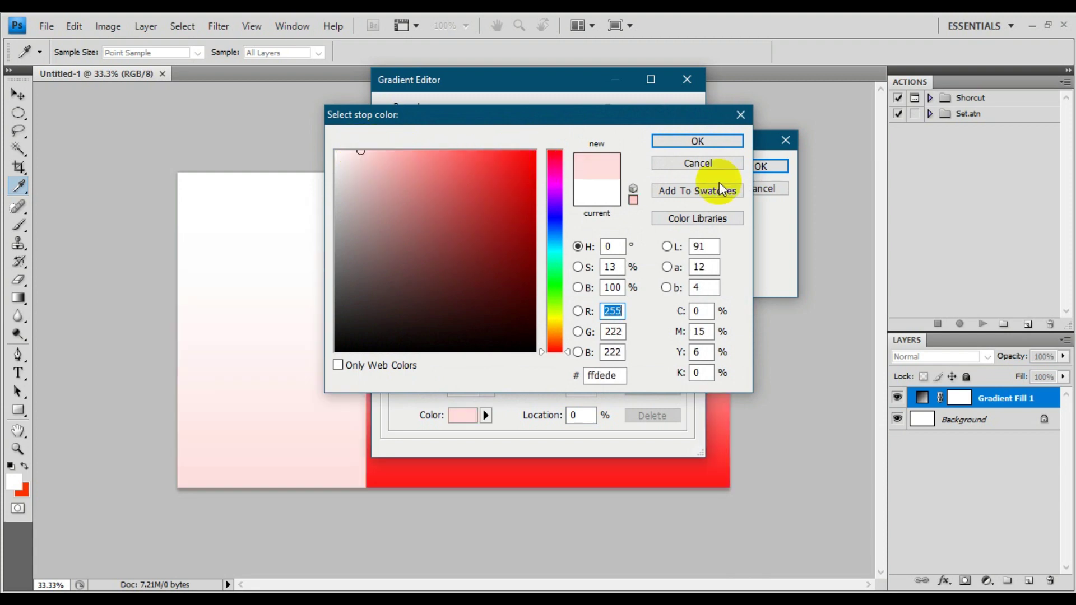
click(698, 141)
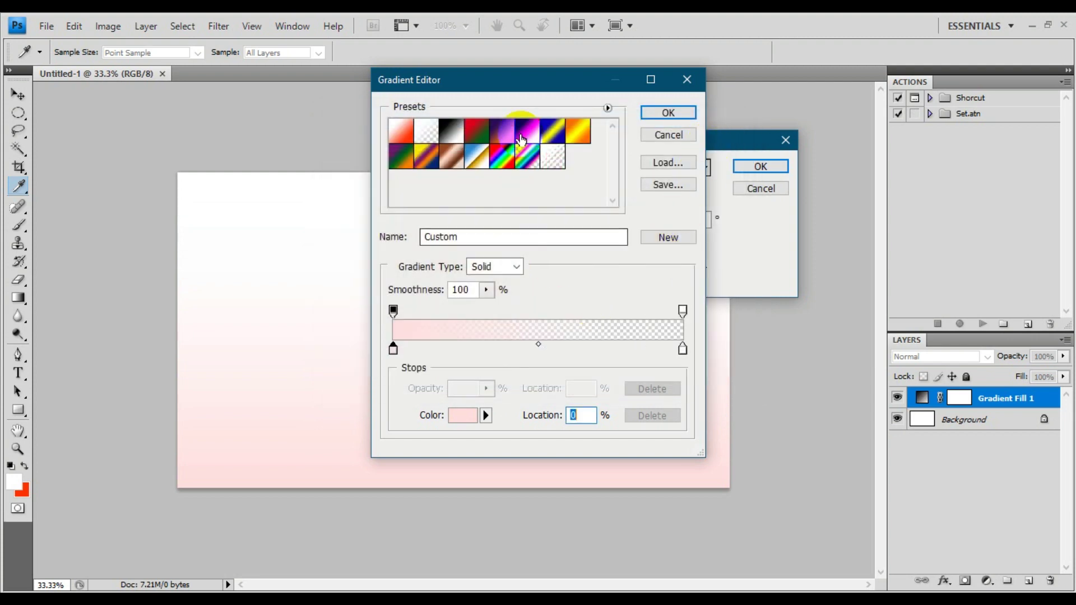
drag(487, 90, 837, 122)
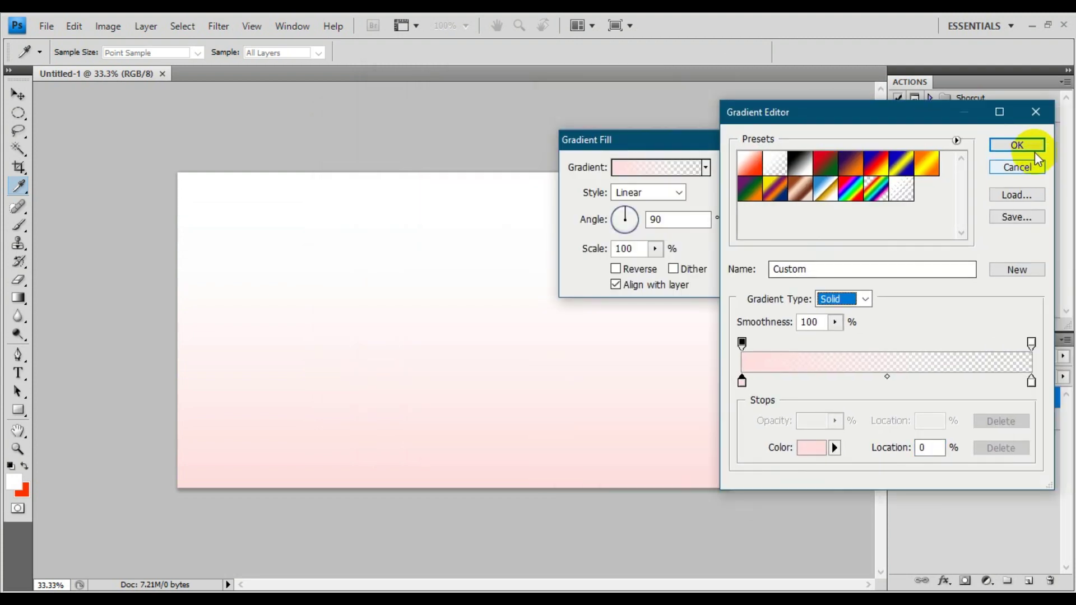
click(1017, 146)
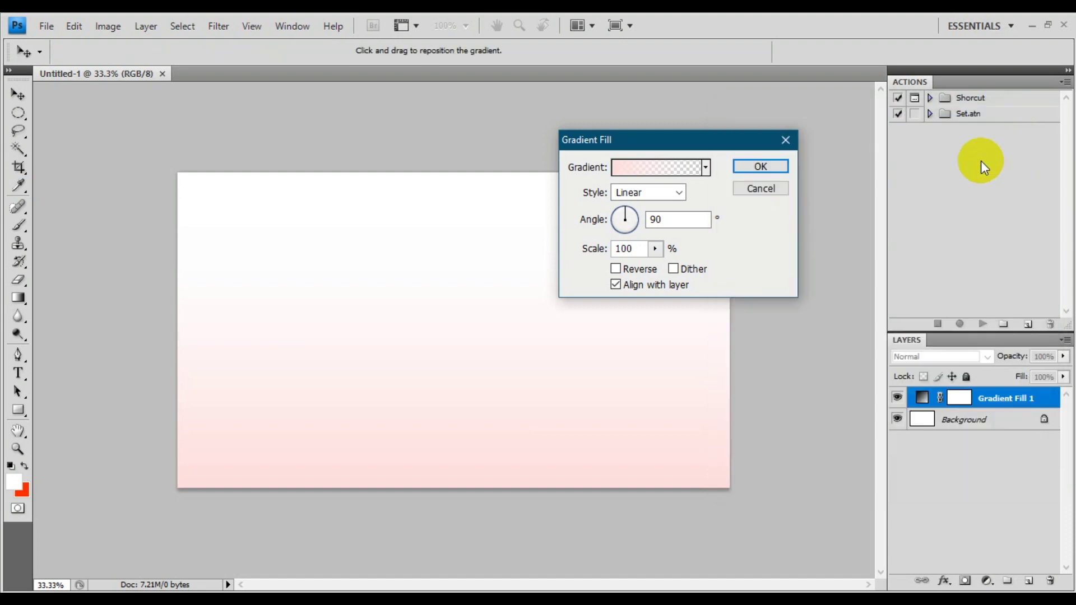
Set the gradient fill to Radial style at 150% scale, reverse it, and apply it.
click(680, 192)
click(656, 221)
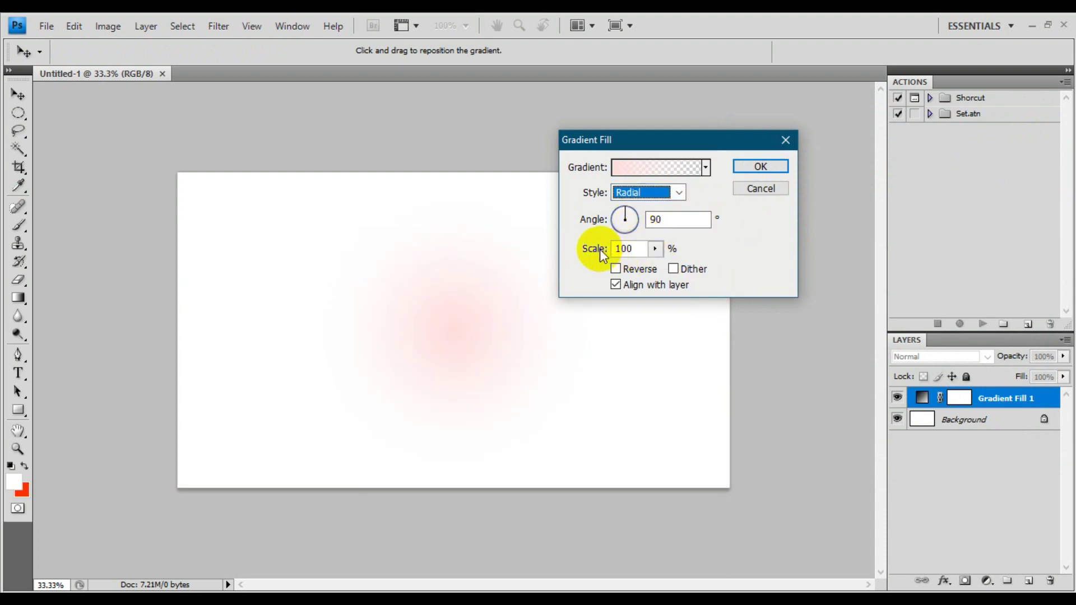
click(655, 248)
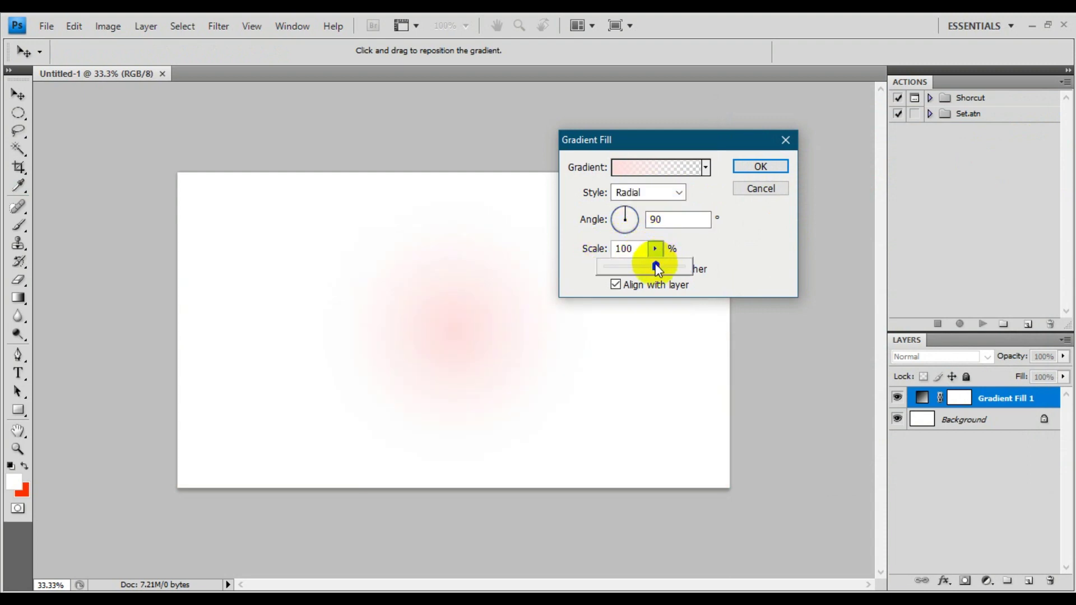
drag(657, 269, 691, 270)
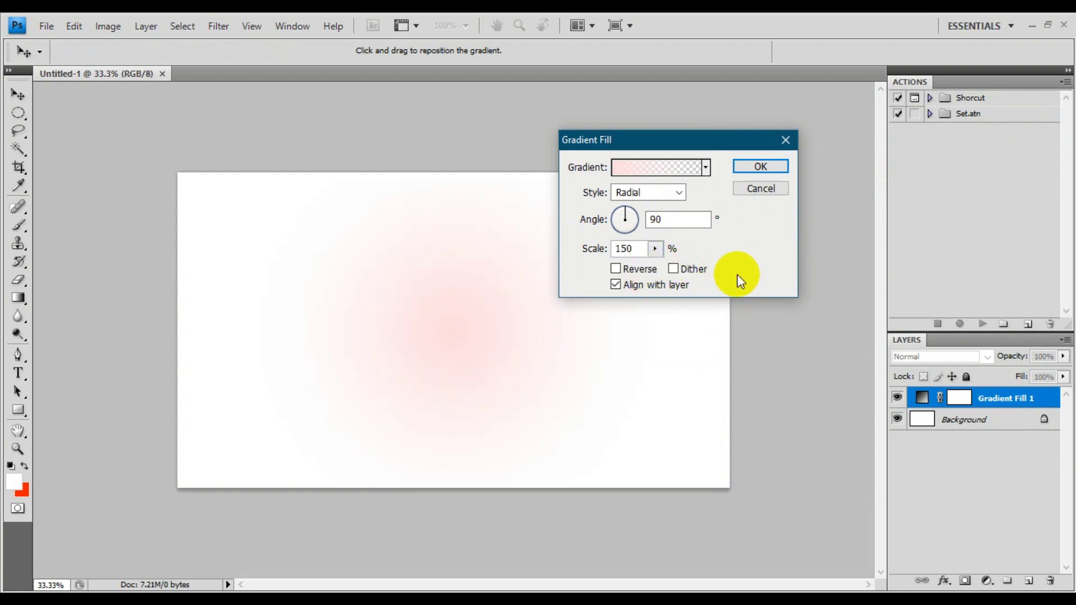
click(619, 270)
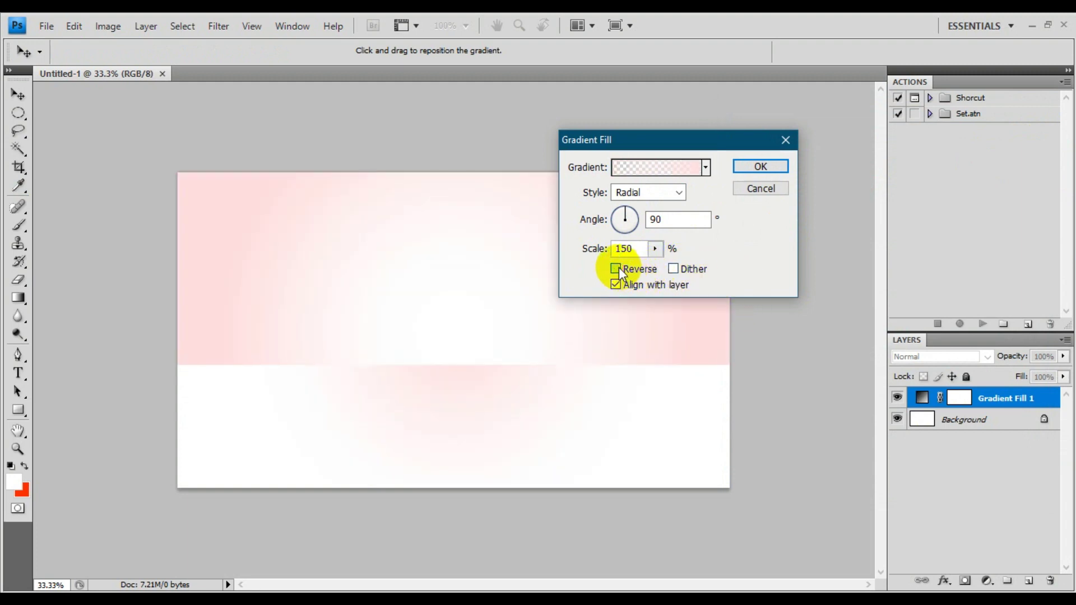
click(757, 167)
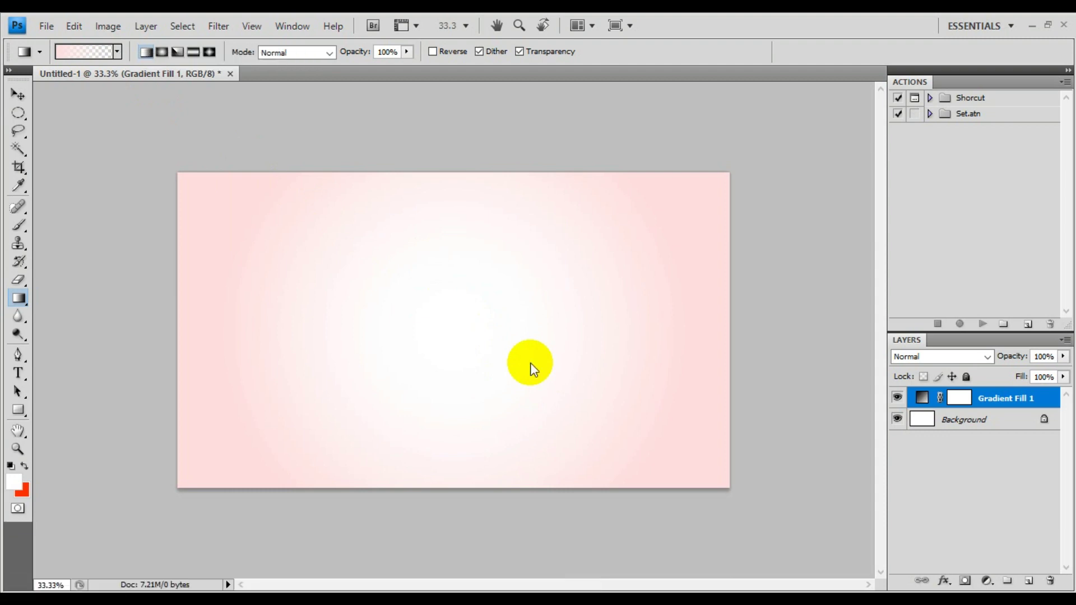
Open image 1, the photo of the woman in red, from the Red folder.
key(ctrl+o)
click(1055, 26)
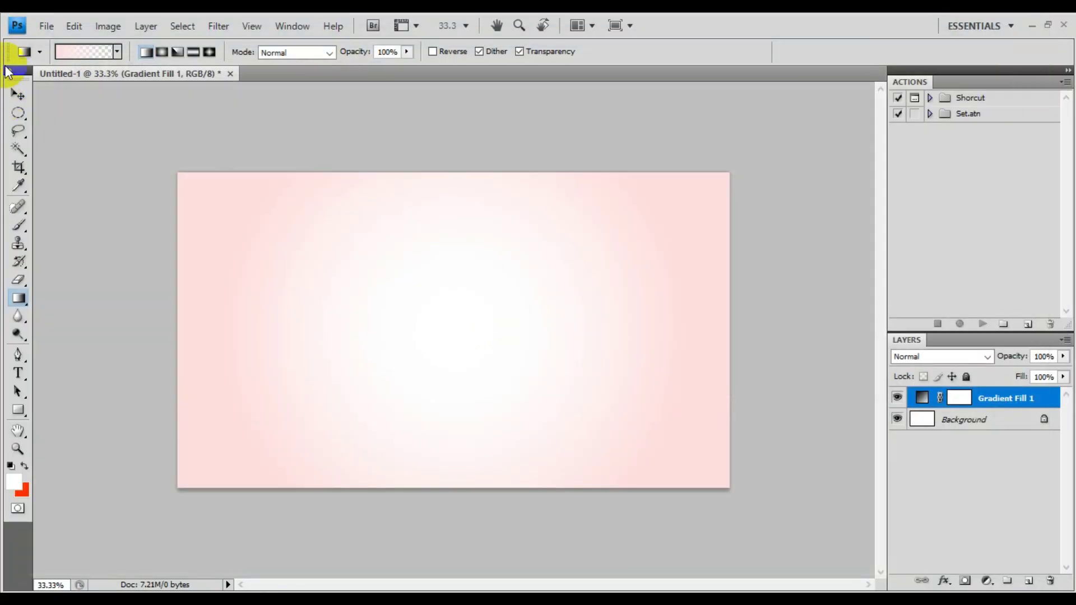
click(46, 26)
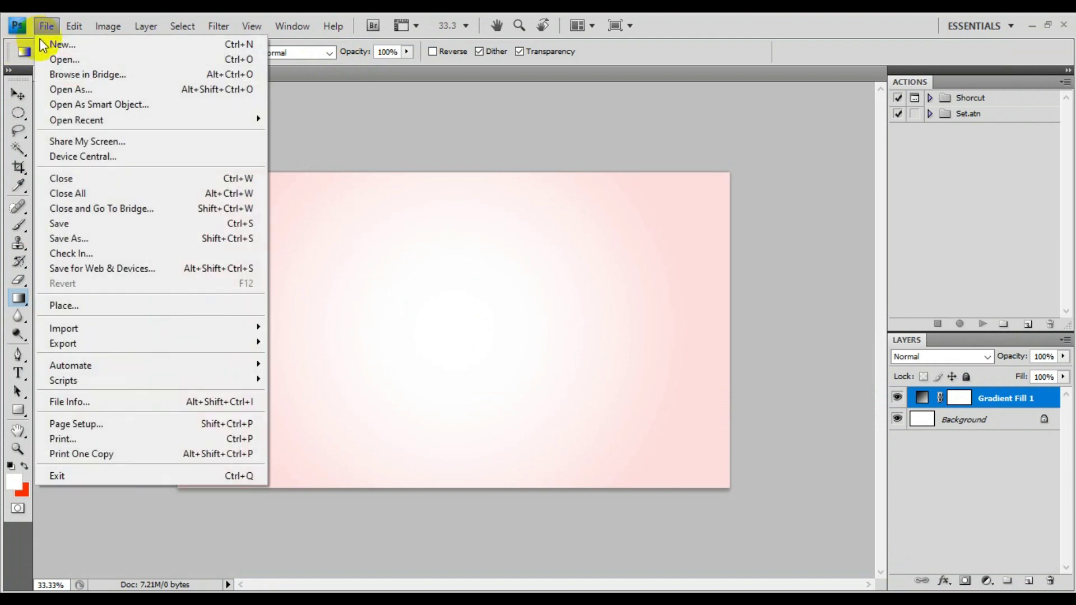
click(85, 64)
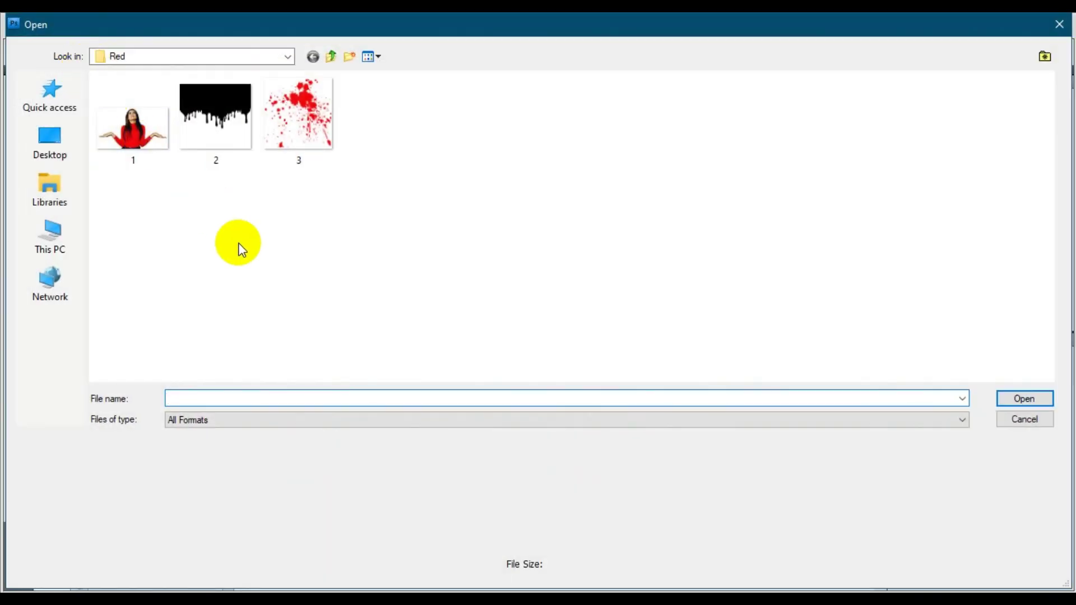
click(139, 159)
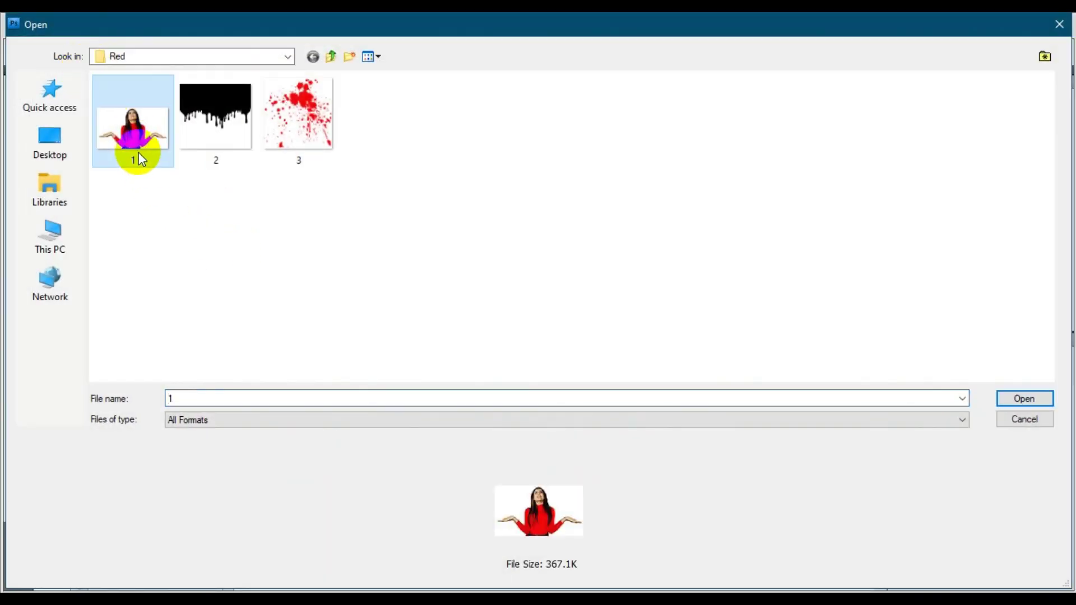
click(1022, 400)
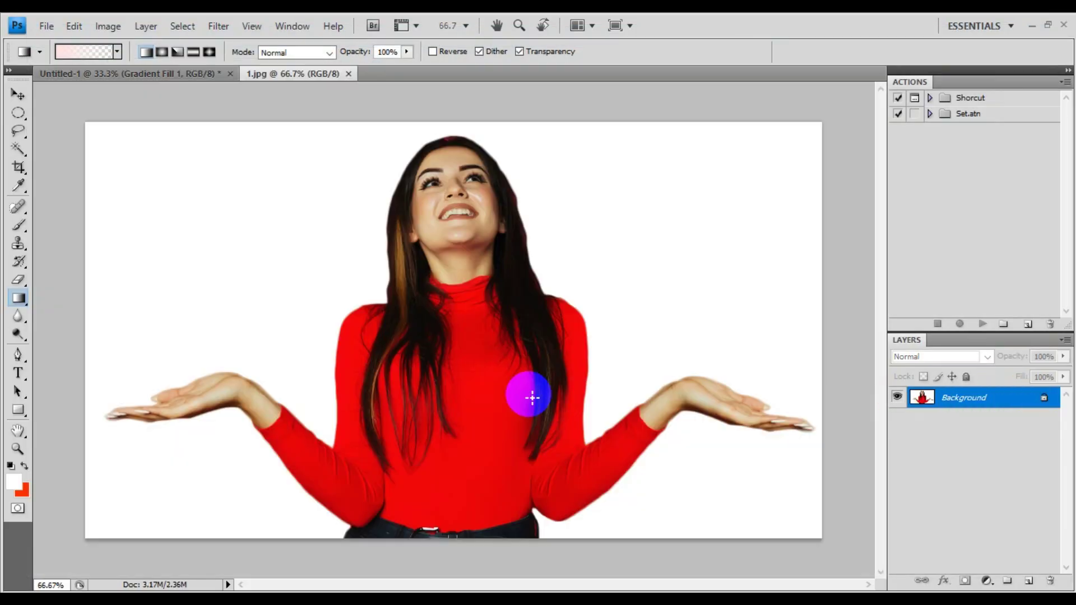
Bring the woman's photo into the Untitled-1 document with the Move tool and position it near the canvas centre.
click(16, 93)
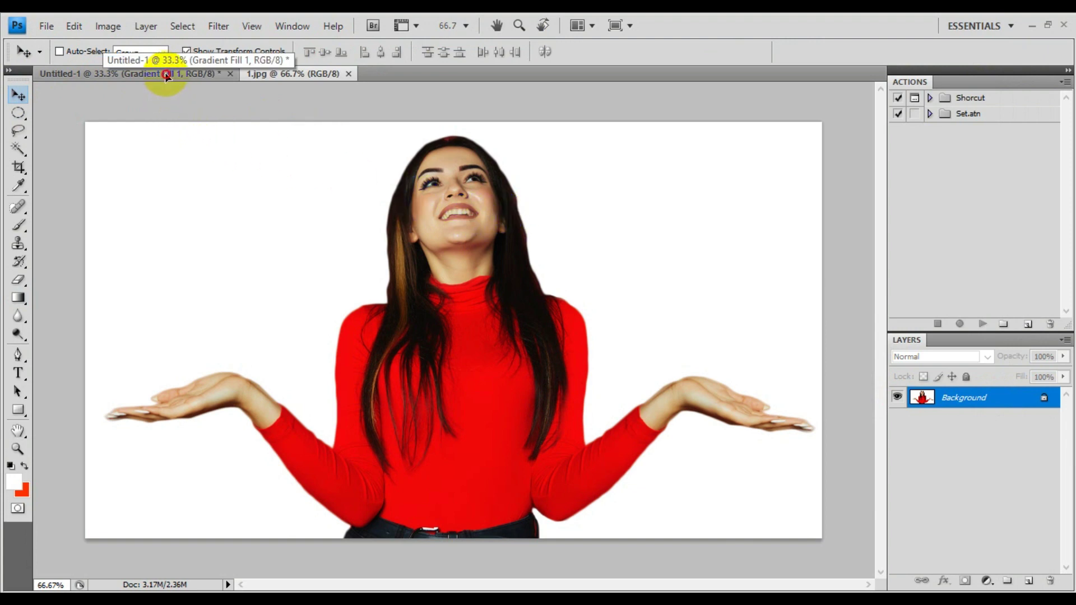
drag(166, 76, 432, 306)
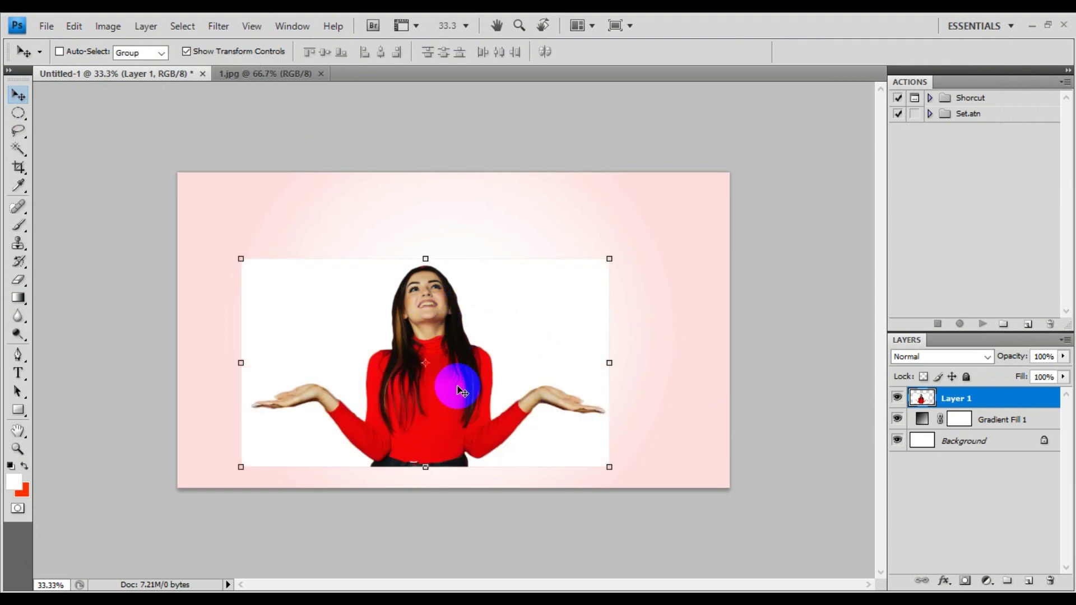
drag(421, 404, 444, 361)
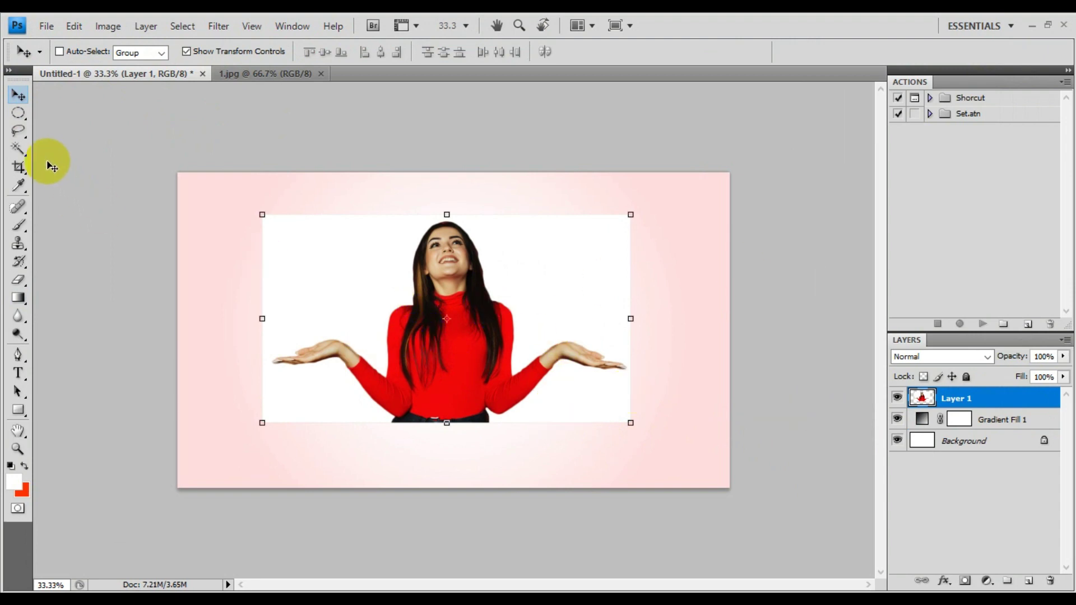
Select the white background around the woman with the Magic Wand, adding the empty area outside the photo to the selection.
click(18, 146)
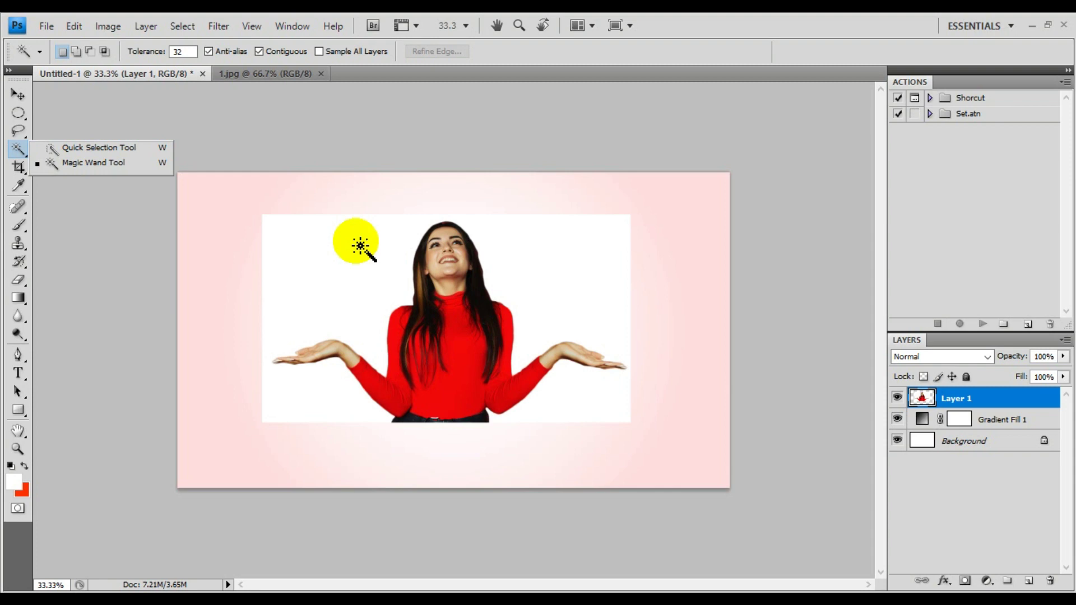
click(93, 163)
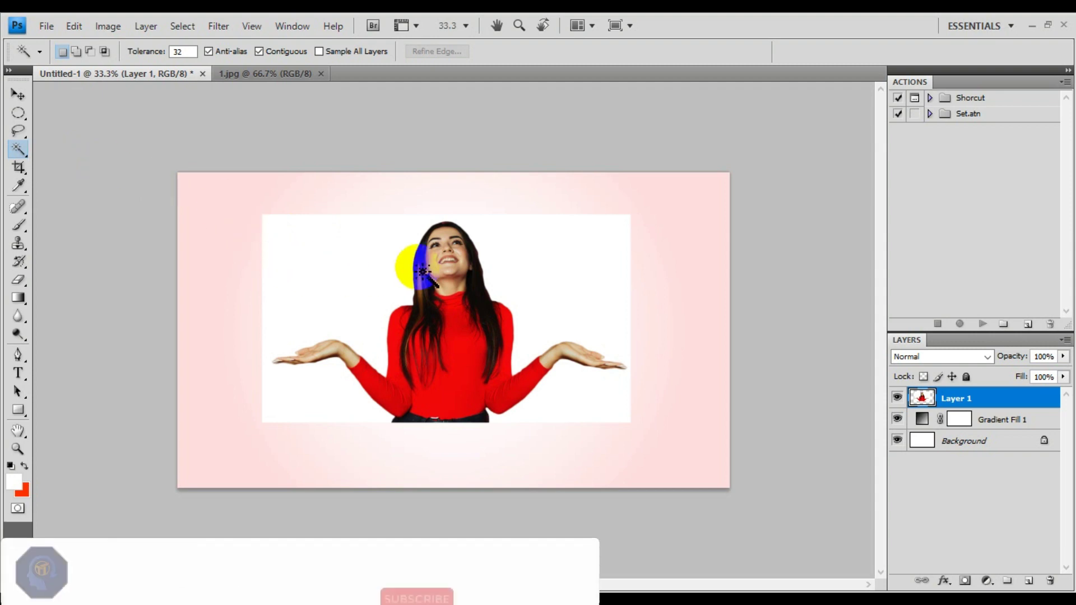
click(571, 266)
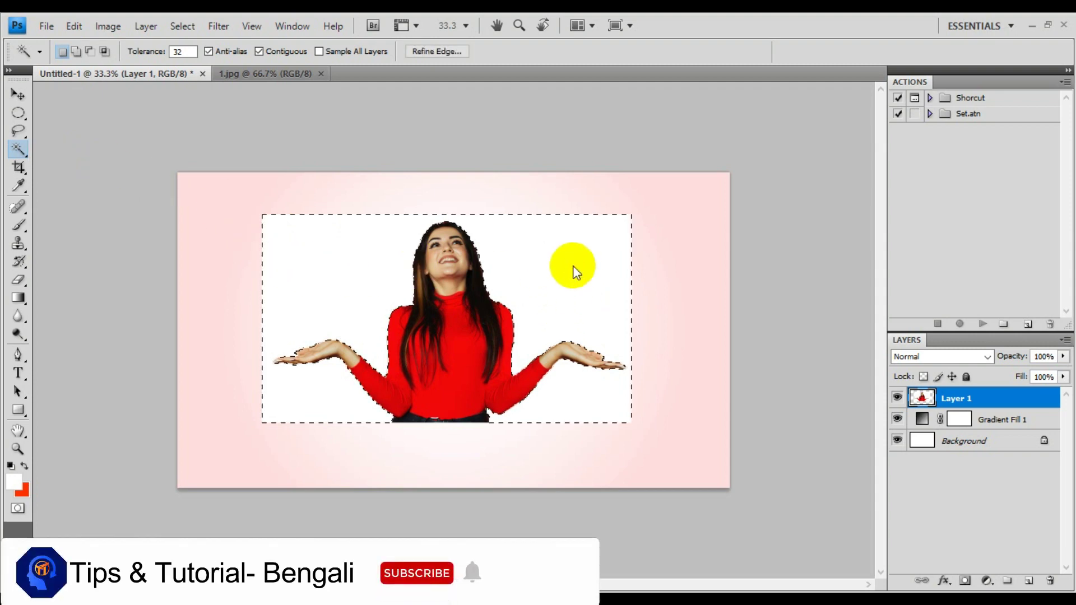
shift+click(242, 263)
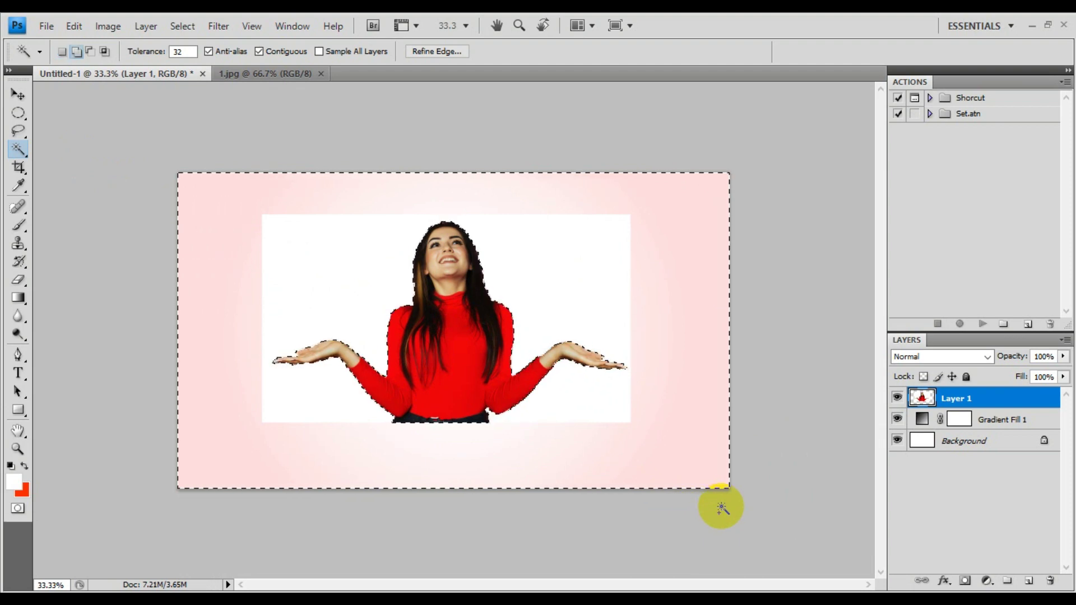
Feather the selection by 3 pixels, delete the white background around the woman, and clear the selection.
key(shift+F6)
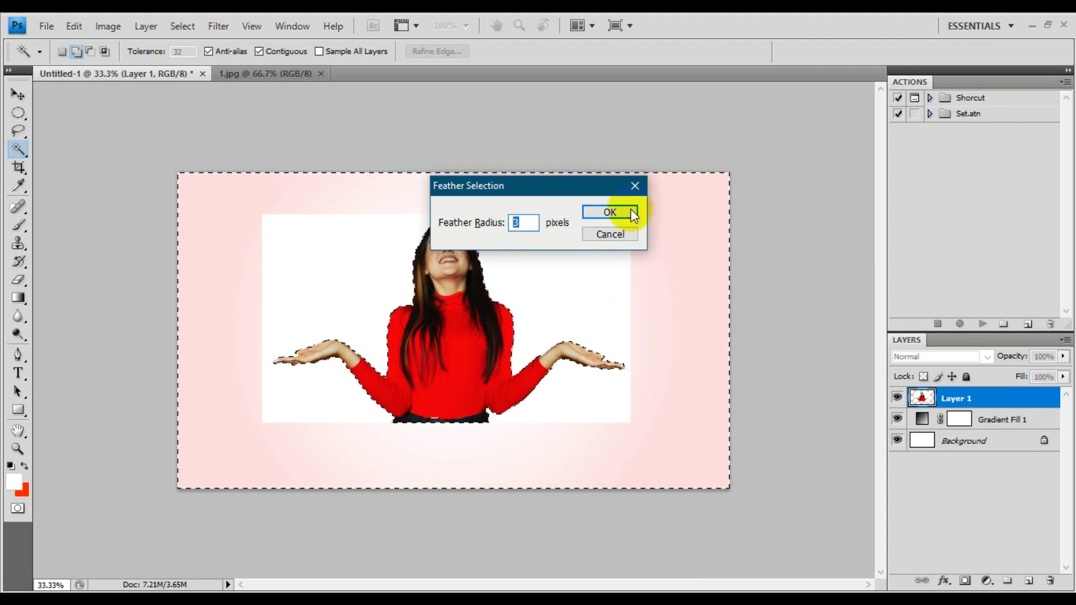
click(613, 212)
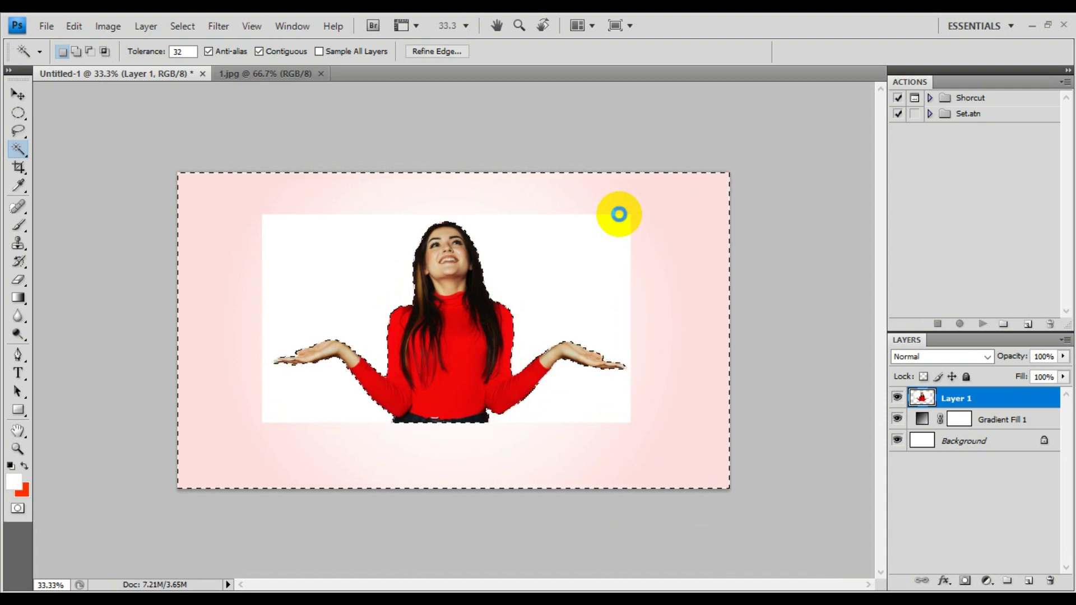
key(Delete)
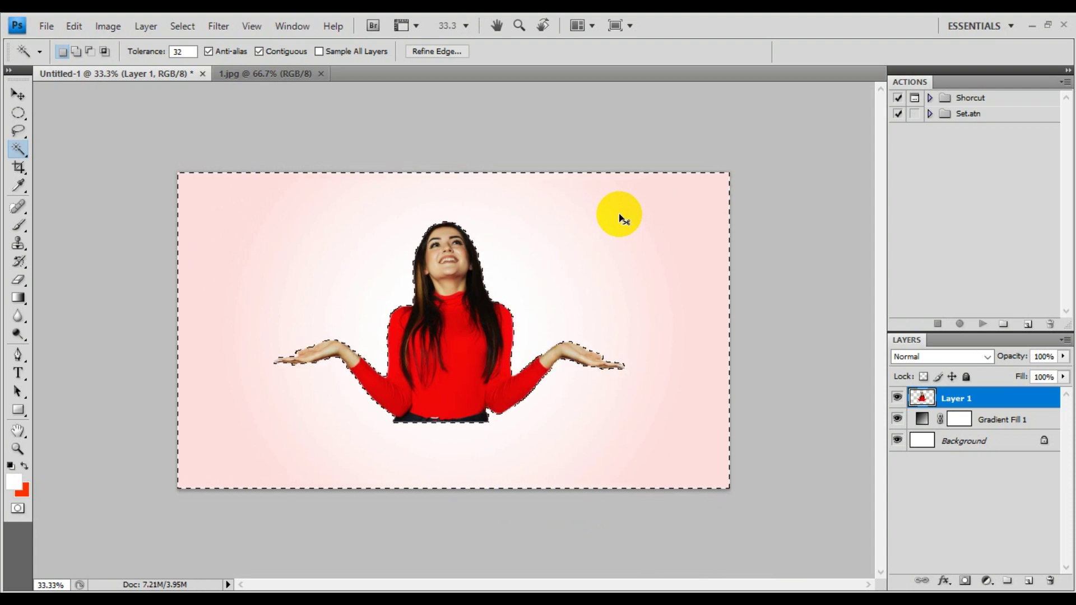
key(ctrl+d)
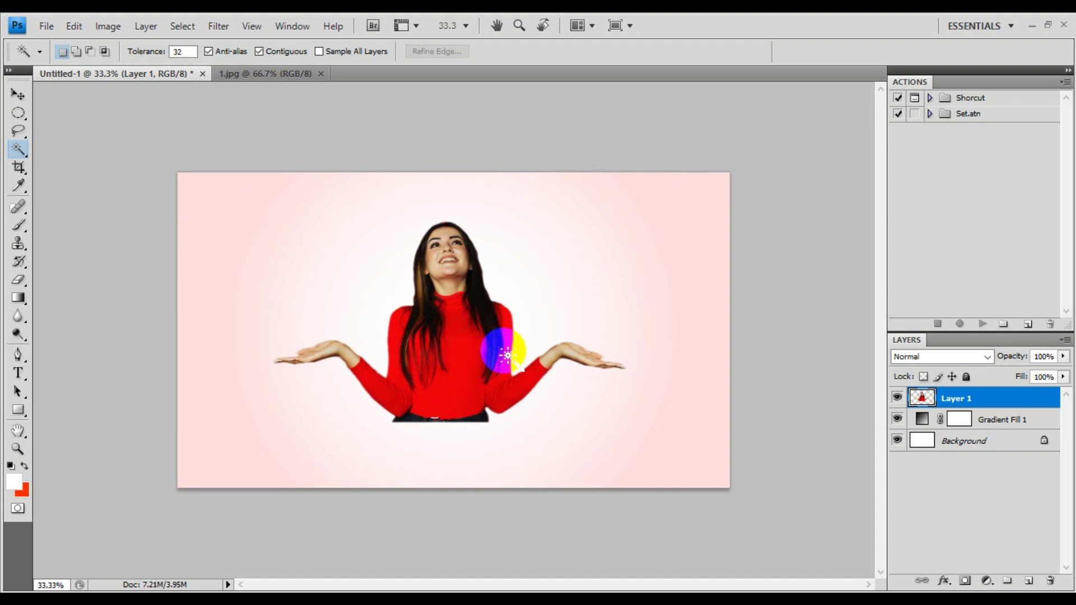
Open image 2, the black paint-drip picture, from the Red folder.
click(40, 28)
click(65, 58)
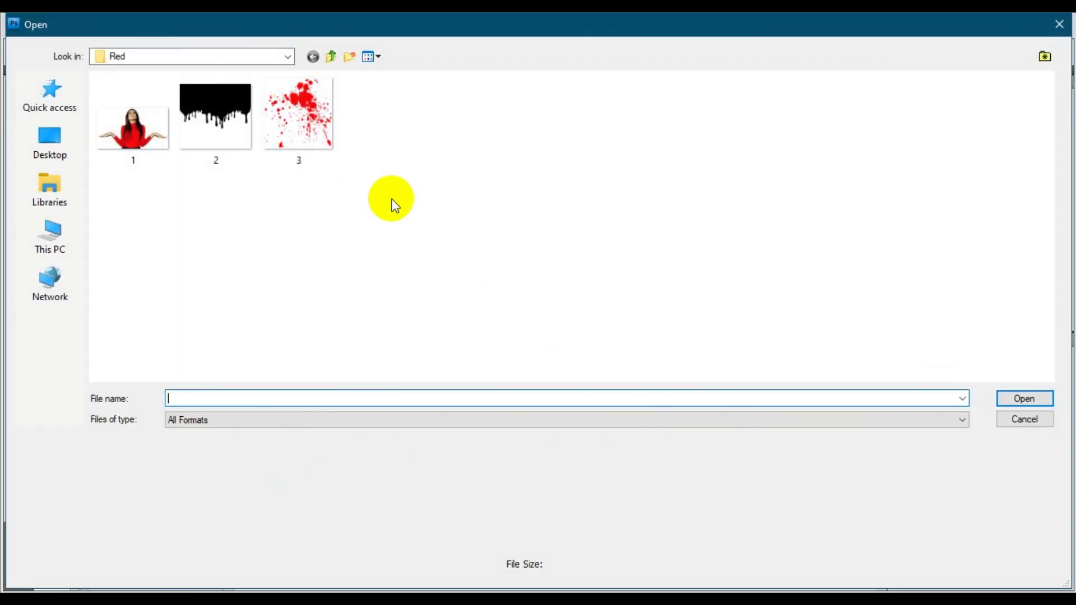
click(219, 123)
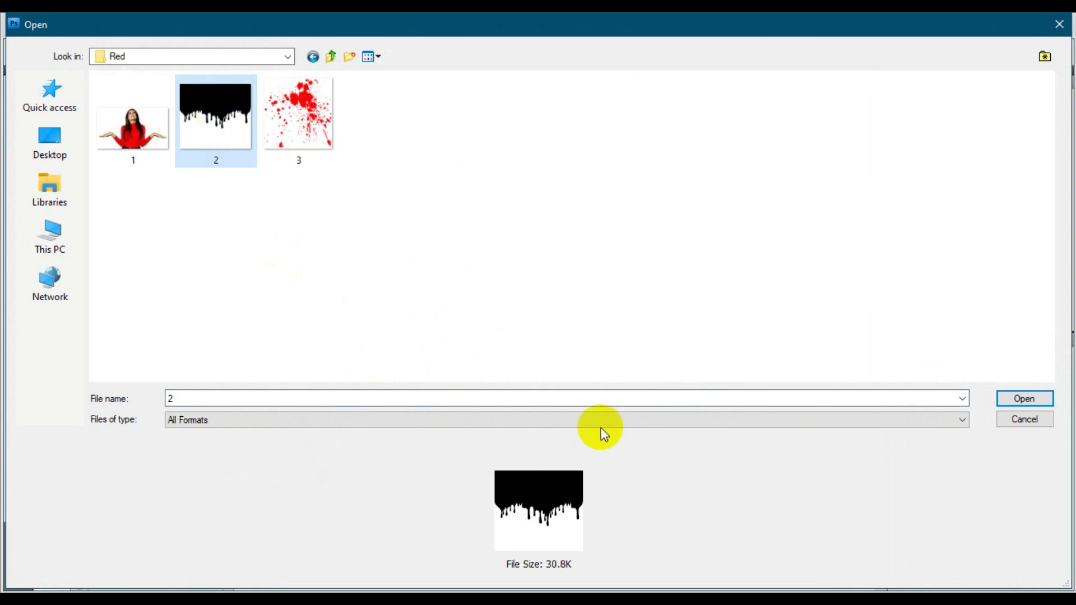
click(1025, 403)
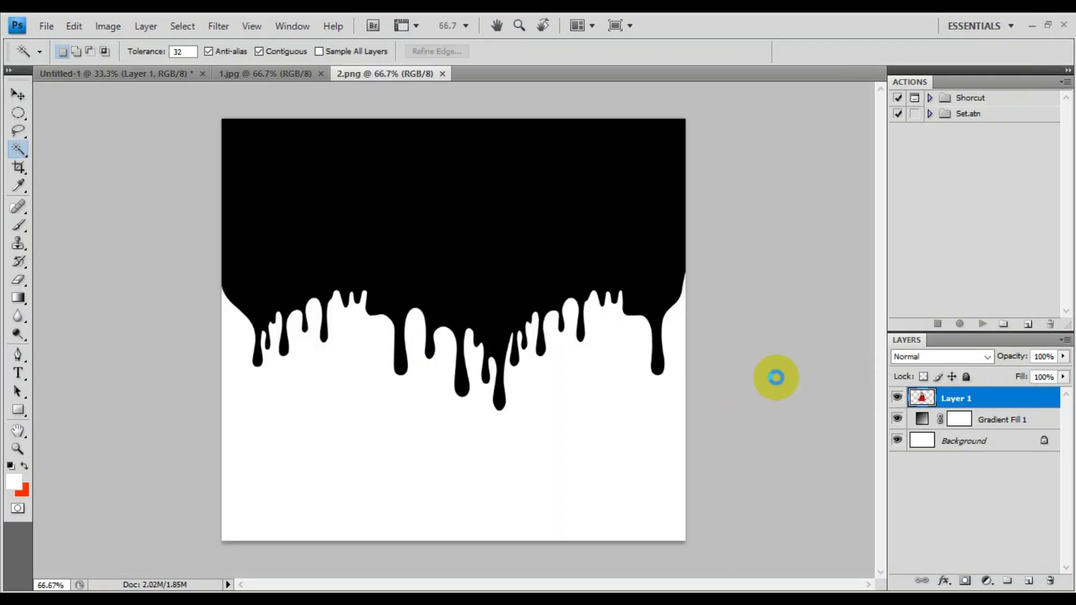
Convert the drip image's locked Background into an editable layer with the default name.
click(19, 95)
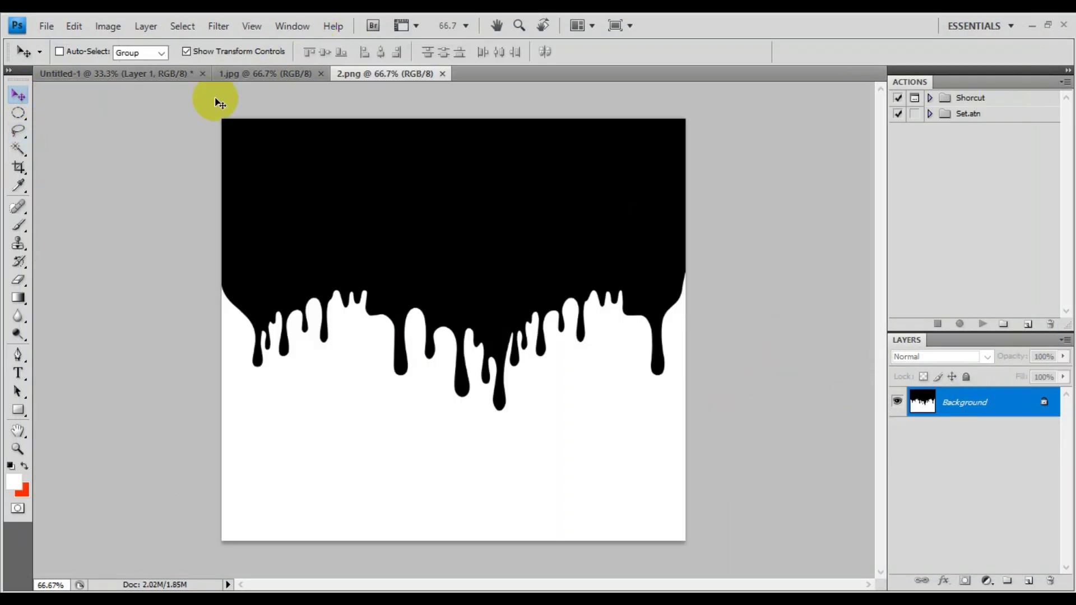
double_click(975, 404)
click(674, 202)
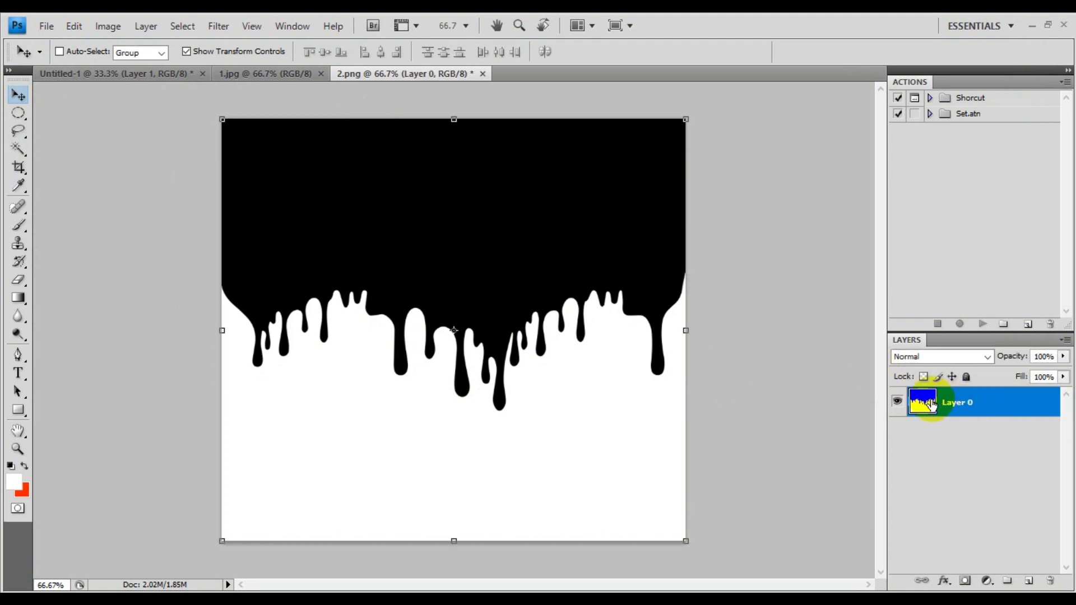
Select the black drip area with the Magic Wand at tolerance 32, delete it, and clear the selection.
click(16, 154)
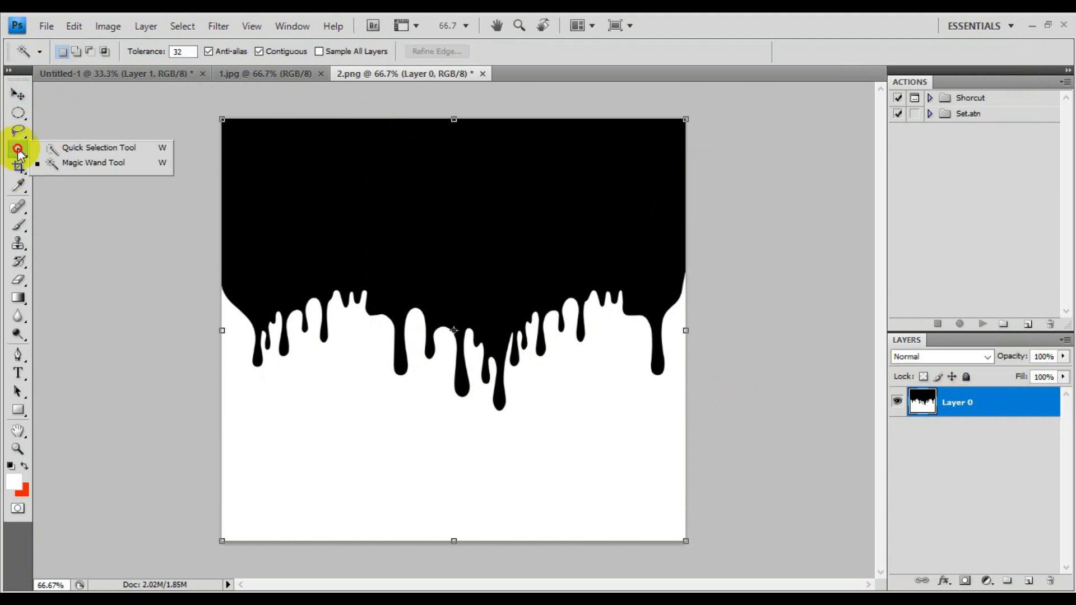
click(82, 163)
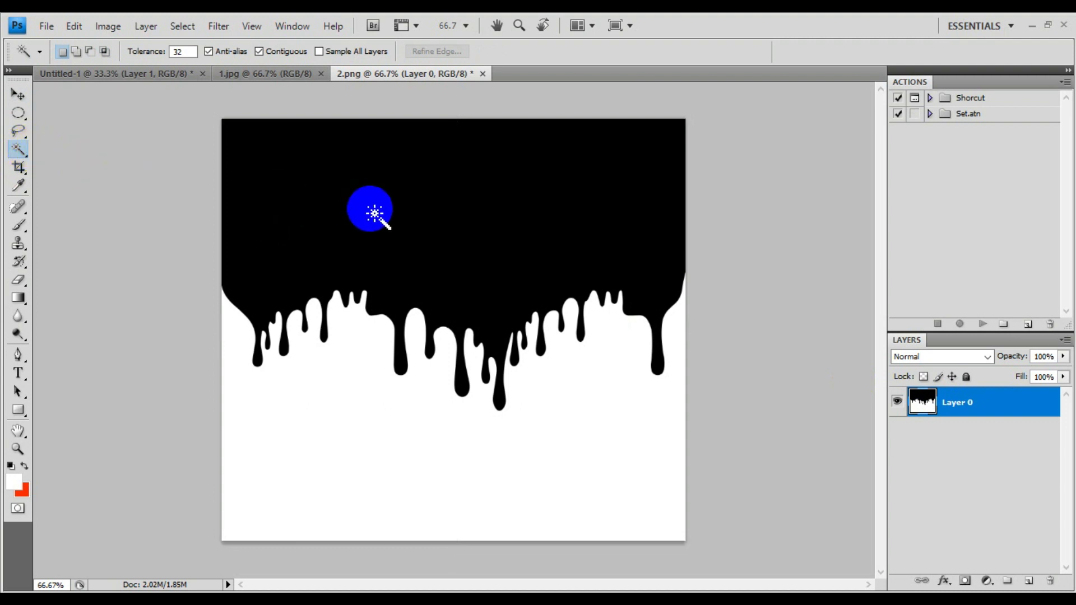
click(375, 214)
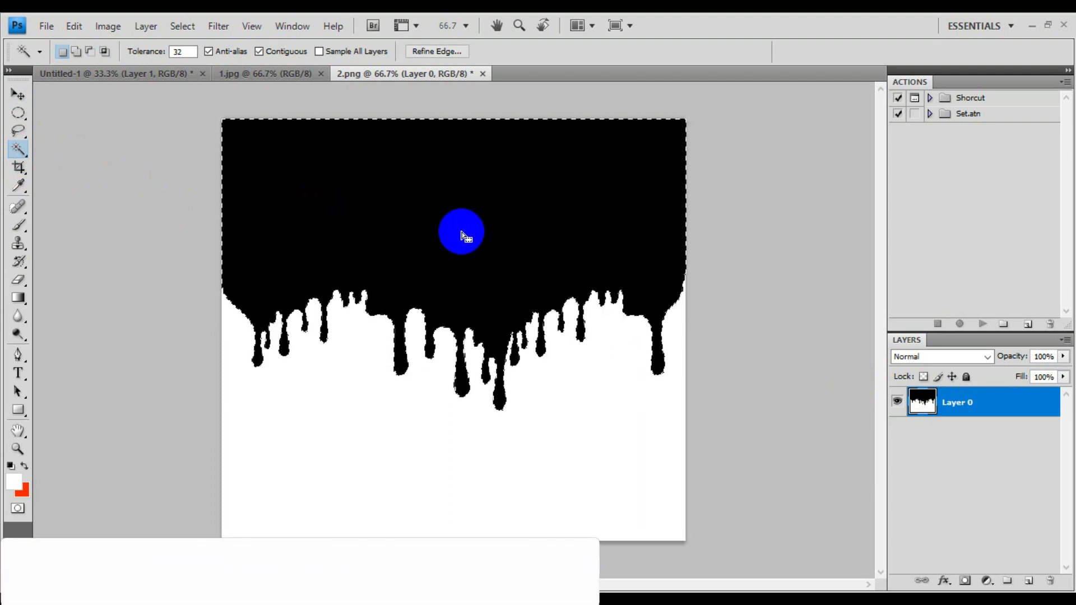
key(Delete)
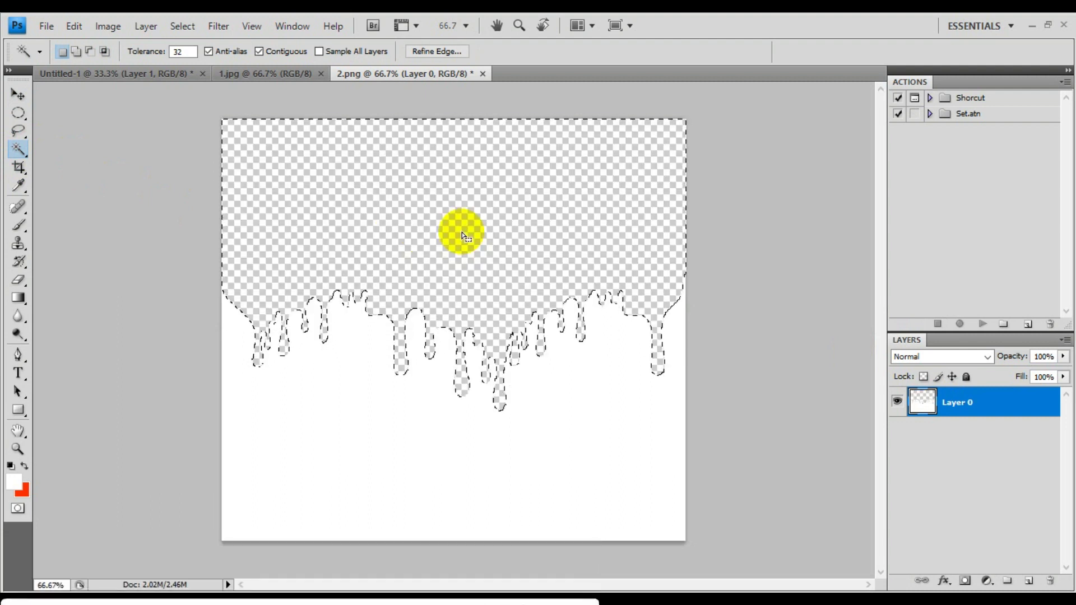
key(ctrl+d)
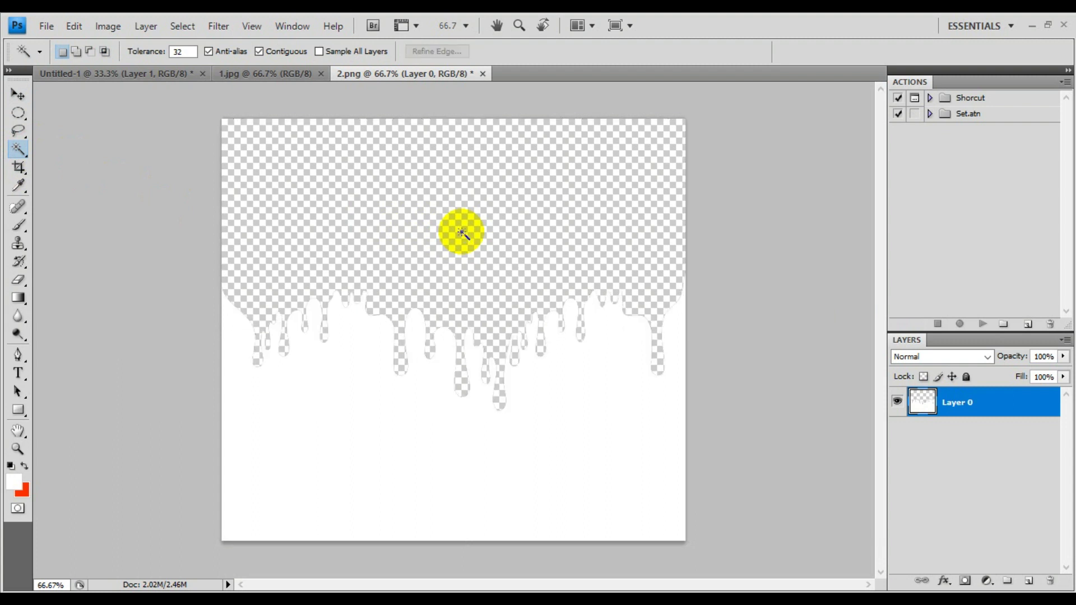
Bring the white drip shape into Untitled-1, scale it to about 76.5% wide and 81.8% high, and place it over the woman's lower torso.
click(16, 93)
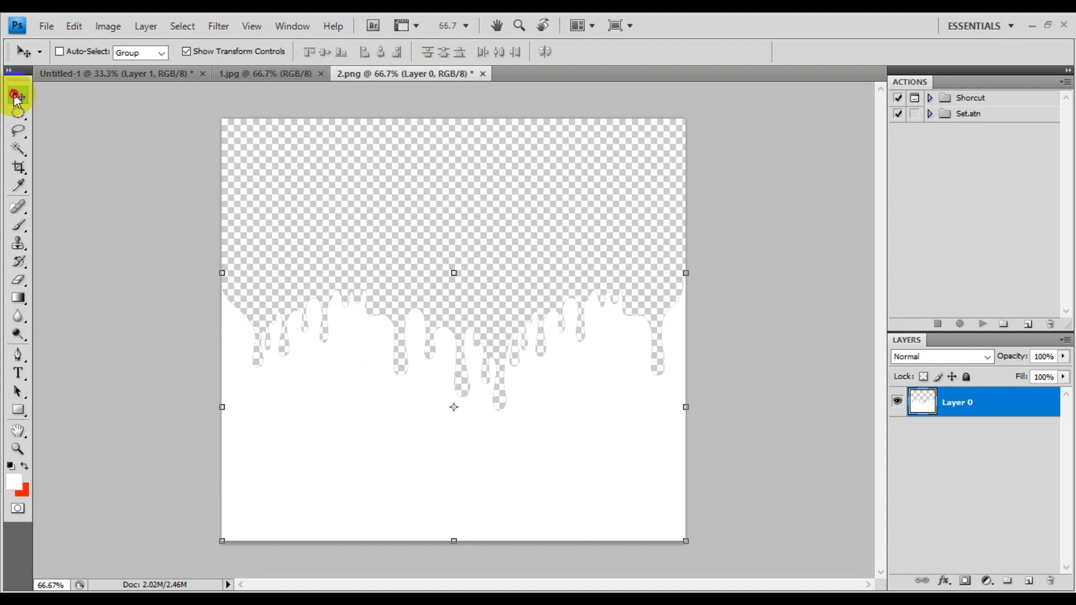
drag(360, 377, 469, 393)
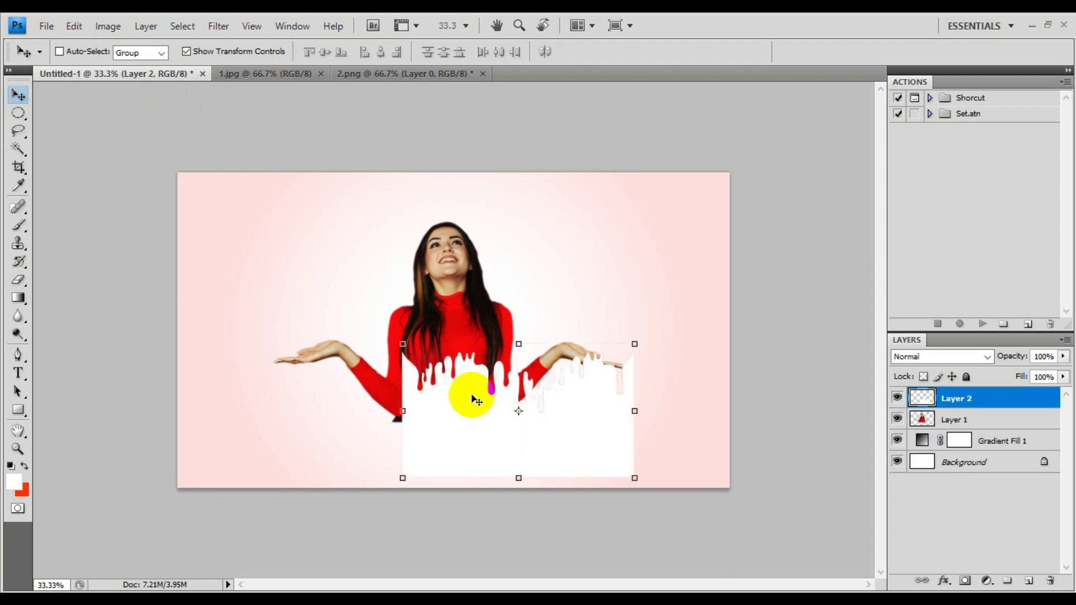
drag(536, 424, 473, 401)
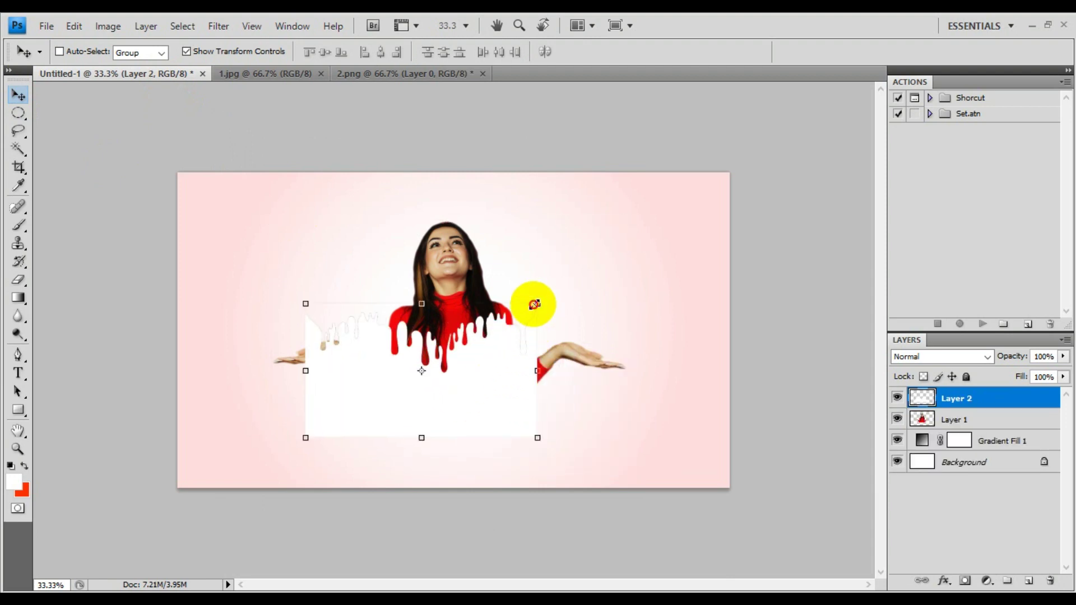
drag(535, 304, 482, 396)
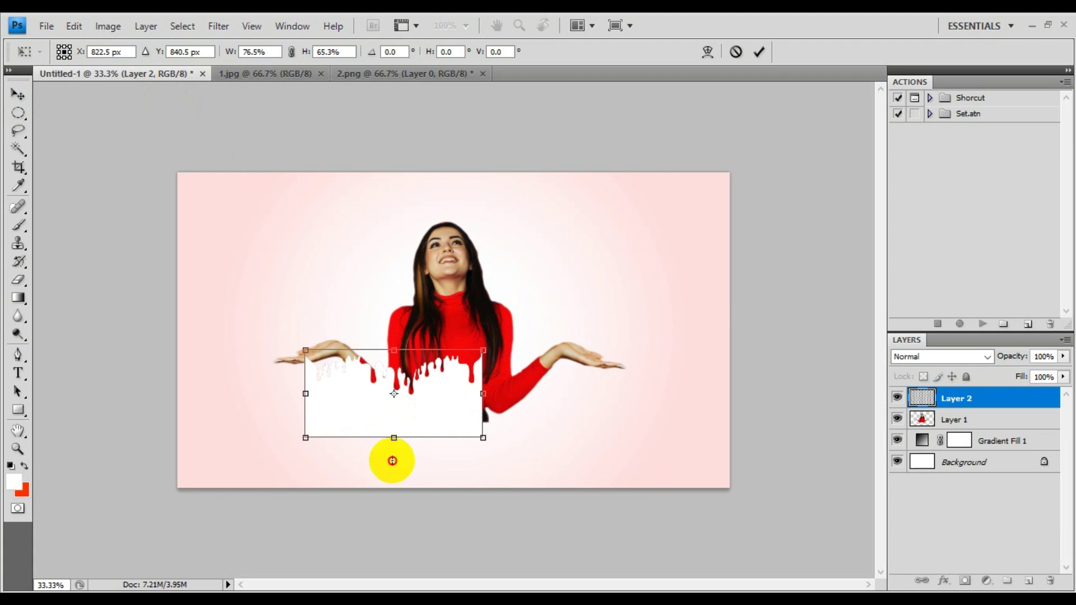
drag(394, 438, 466, 437)
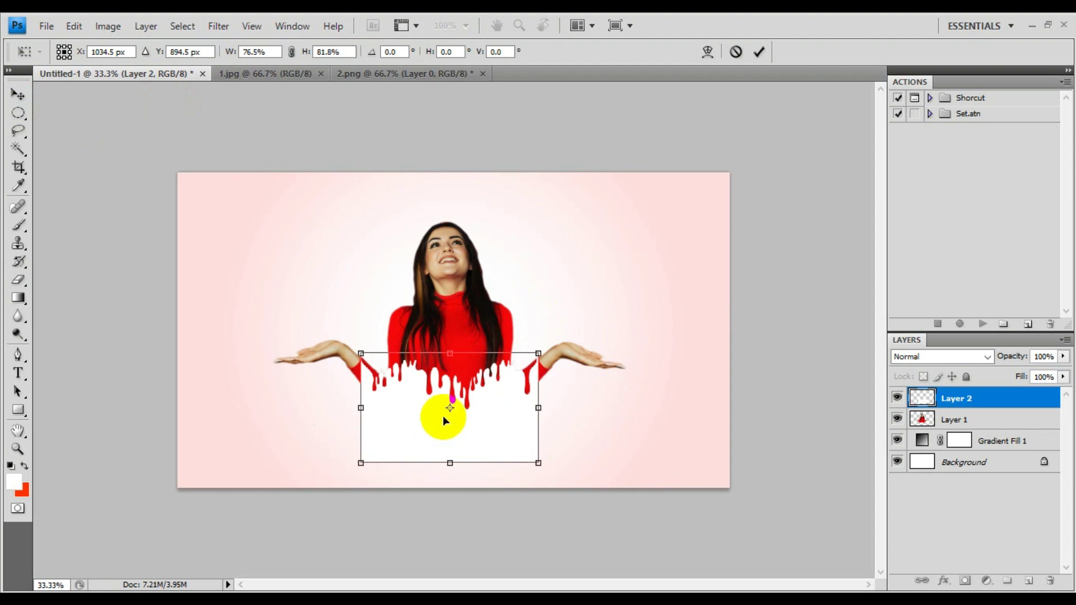
click(760, 54)
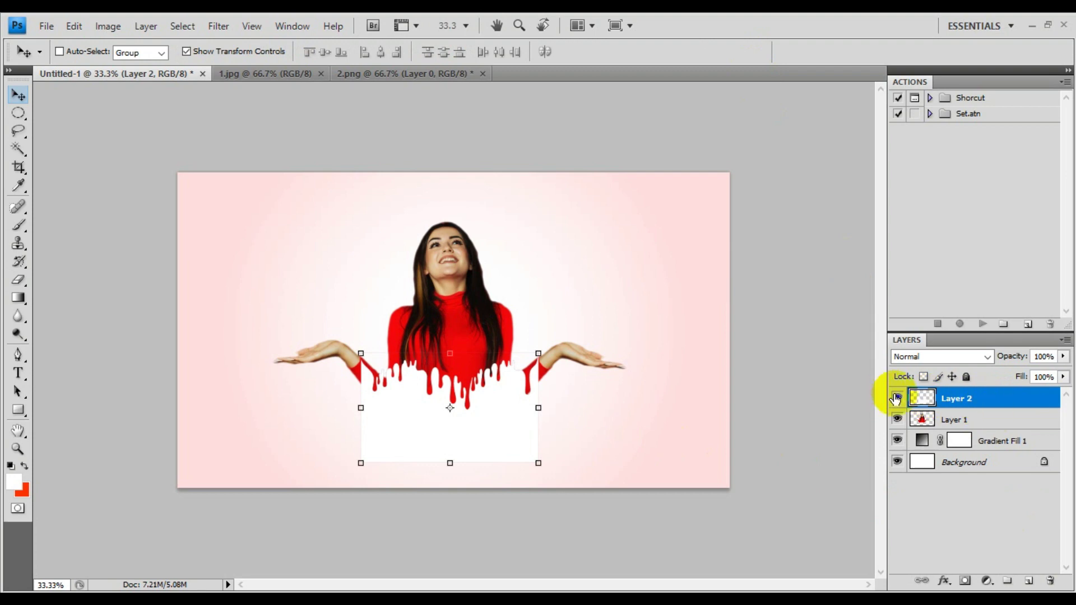
Delete the area matching Layer 2's drip outline from the woman's layer, and remove Layer 2 from the document.
ctrl+click(925, 405)
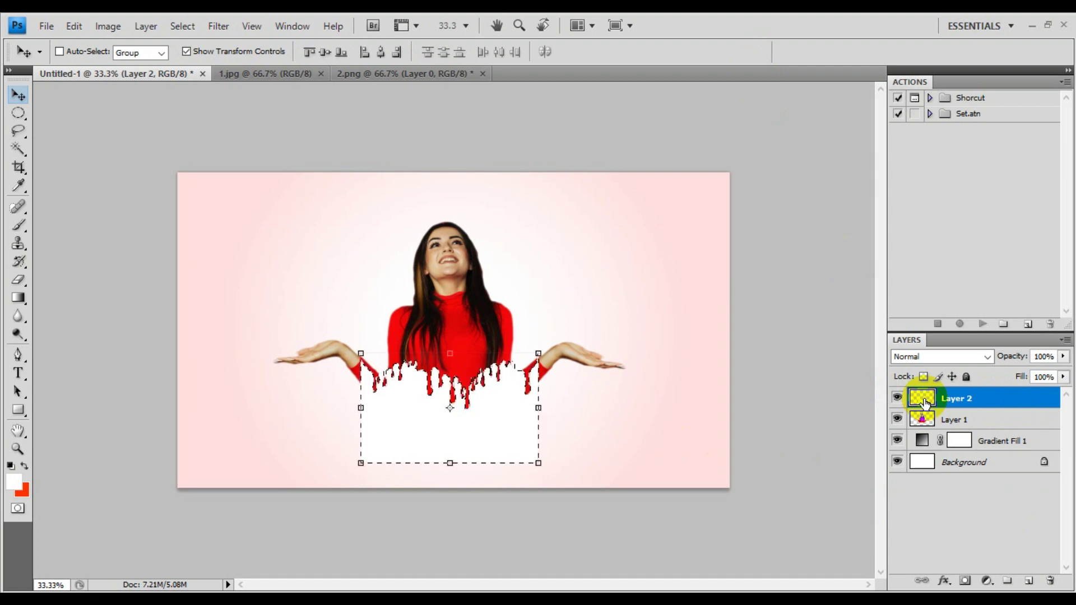
click(896, 399)
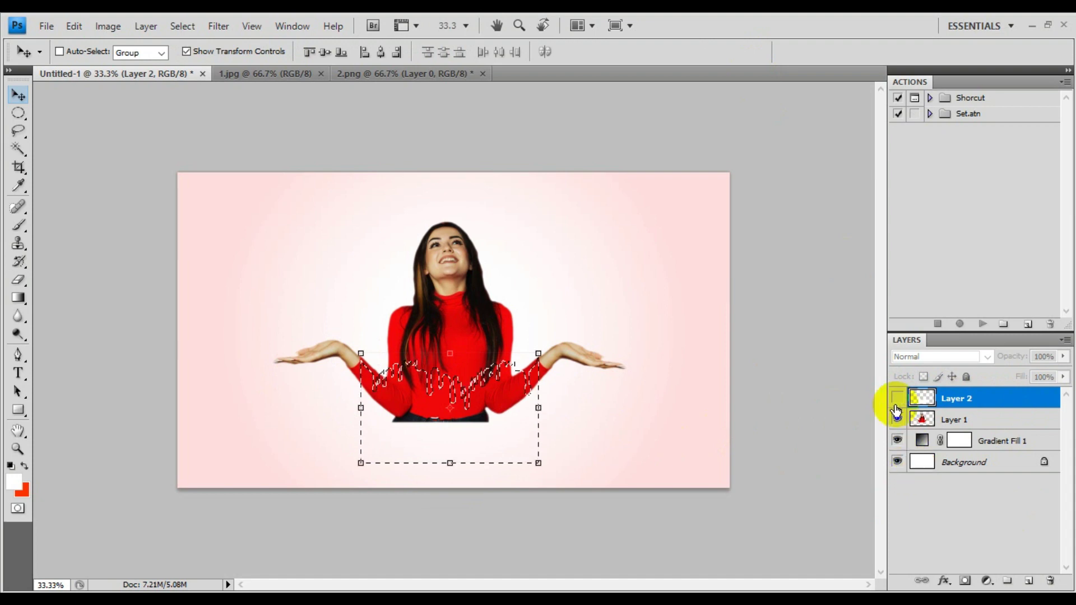
click(955, 426)
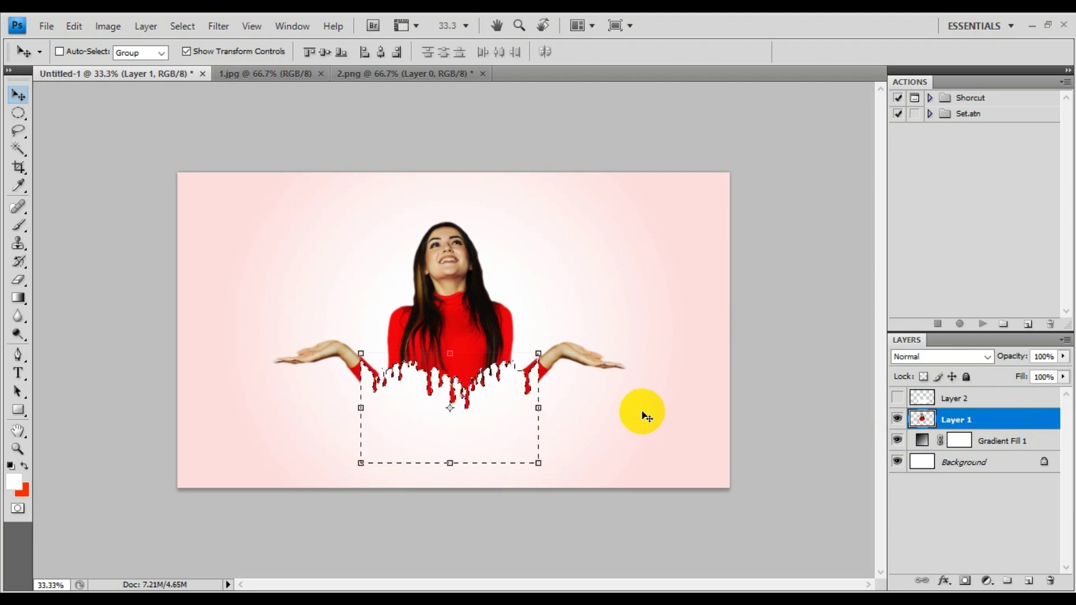
key(ctrl+d)
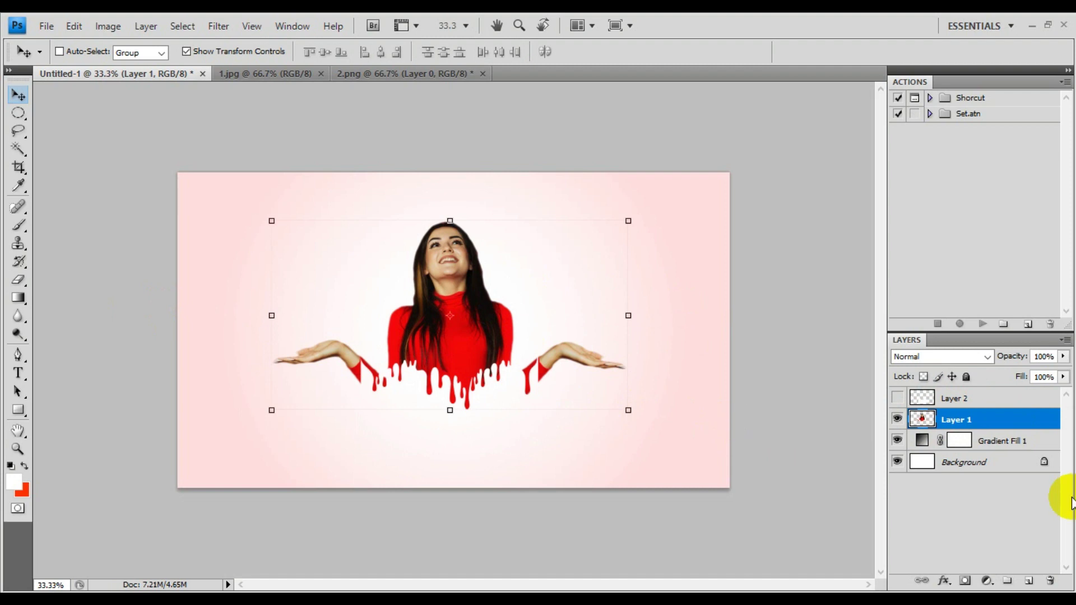
click(955, 400)
drag(955, 400, 1046, 581)
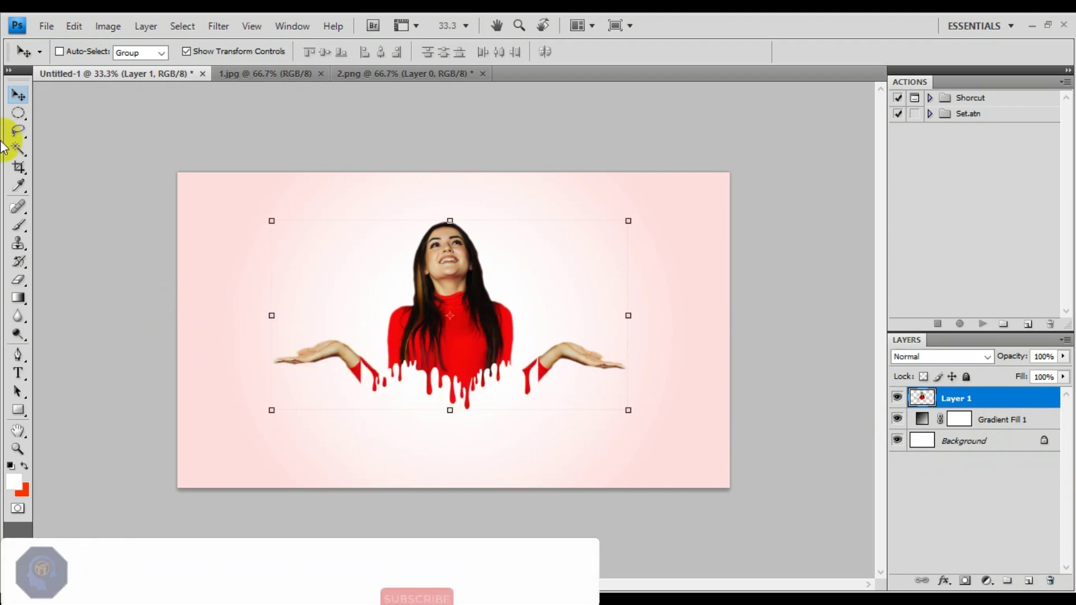
Erase both of the woman's hands and the leftover sleeve pieces with the 64 px Eraser at 100% opacity.
mouse_move(17, 283)
mouse_down()
mouse_move(53, 279)
mouse_move(243, 328)
mouse_move(319, 374)
mouse_up()
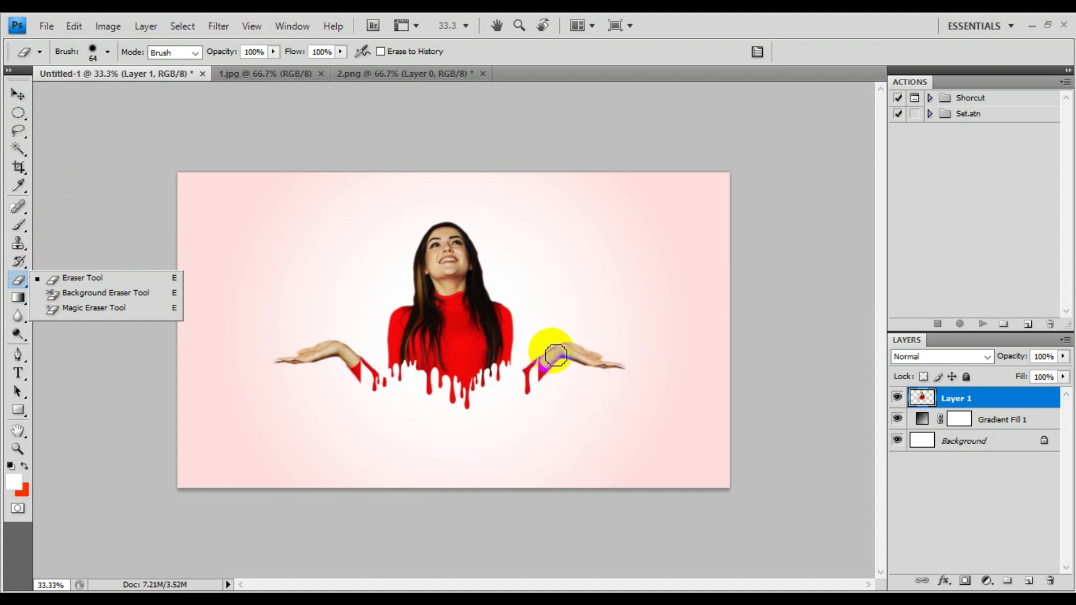
click(62, 279)
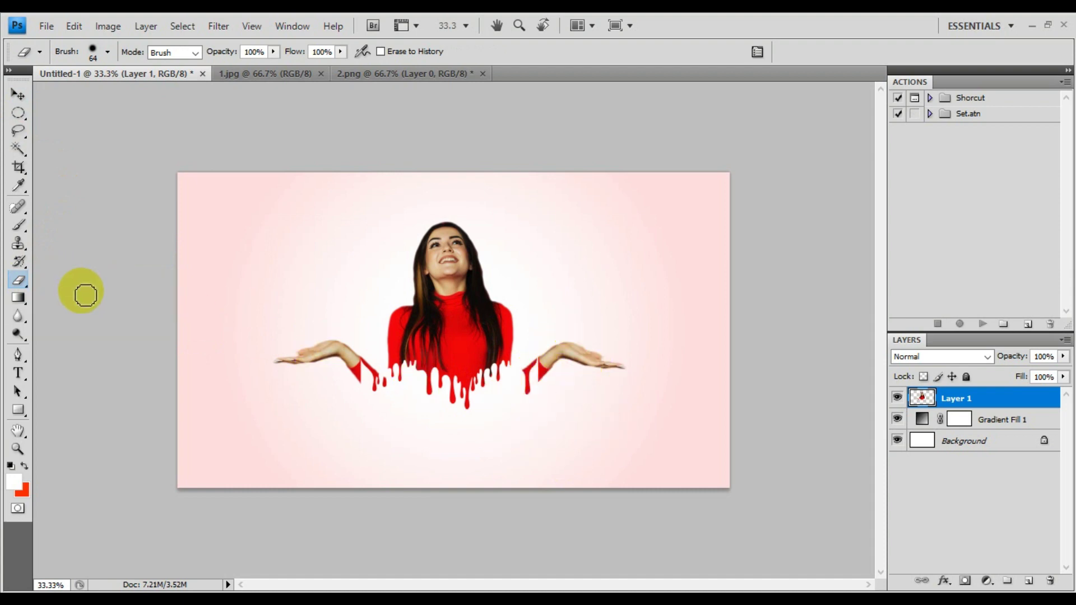
right_click(18, 286)
click(71, 281)
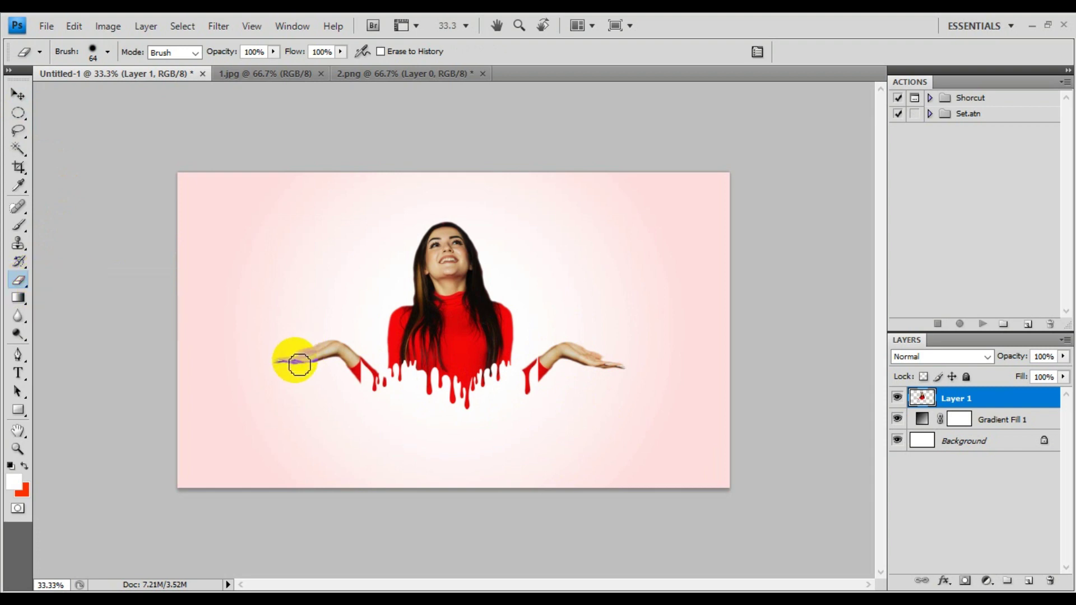
click(277, 362)
mouse_move(278, 363)
mouse_down()
mouse_move(328, 357)
mouse_move(337, 347)
mouse_move(302, 356)
mouse_move(338, 344)
mouse_move(385, 389)
mouse_move(313, 360)
mouse_move(354, 345)
mouse_move(358, 369)
mouse_move(379, 379)
mouse_up()
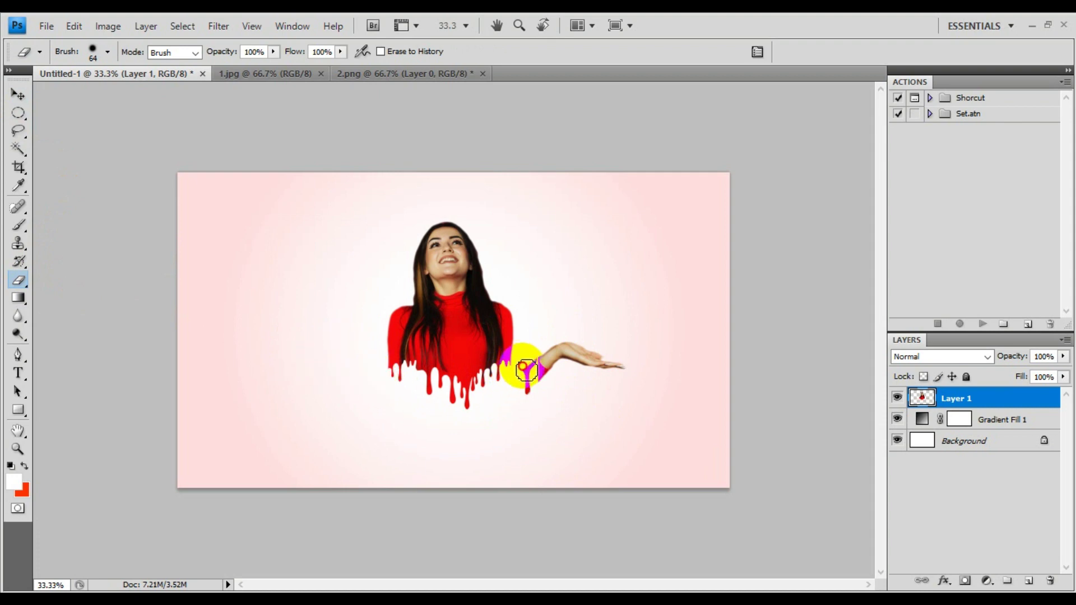
mouse_move(523, 368)
mouse_down()
mouse_move(531, 397)
mouse_move(539, 362)
mouse_move(536, 385)
mouse_move(553, 353)
mouse_move(552, 382)
mouse_move(571, 351)
mouse_move(633, 370)
mouse_move(560, 363)
mouse_up()
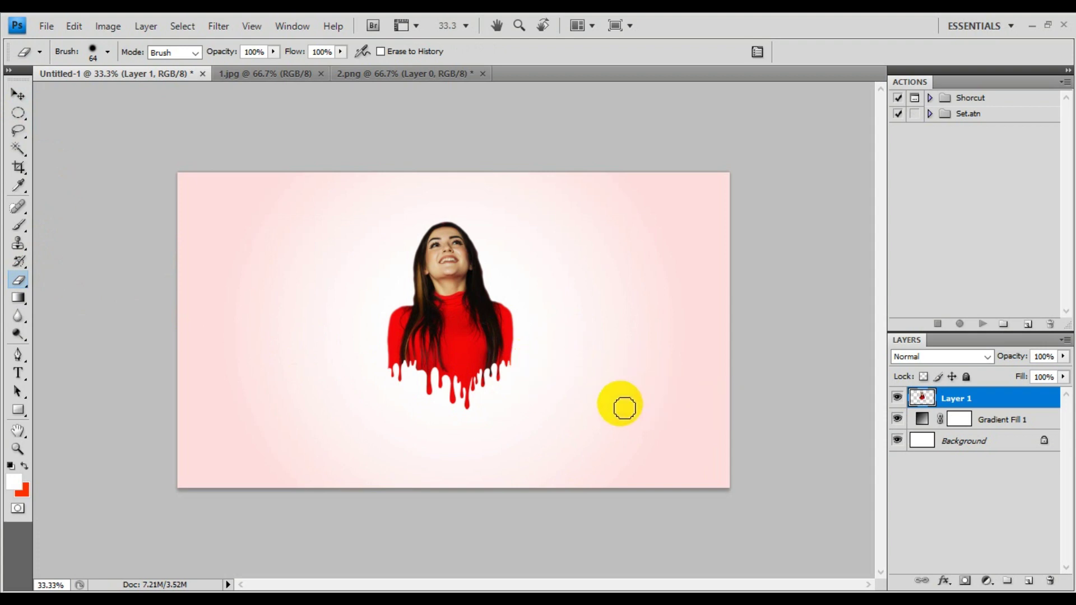
Open image 3, the red paint splatter, from the Red folder.
click(47, 26)
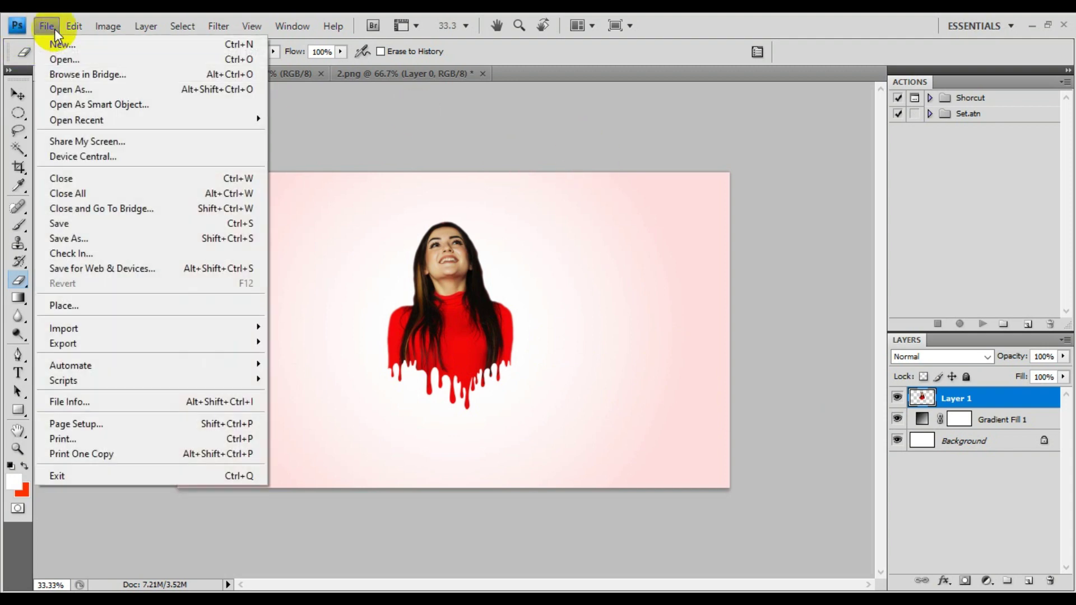
click(56, 54)
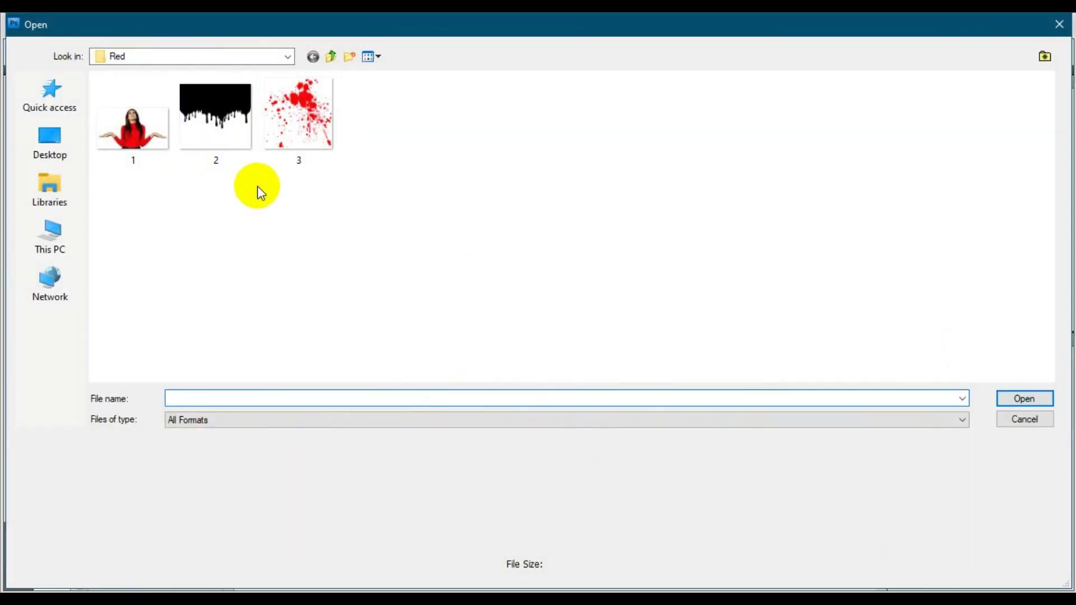
click(311, 134)
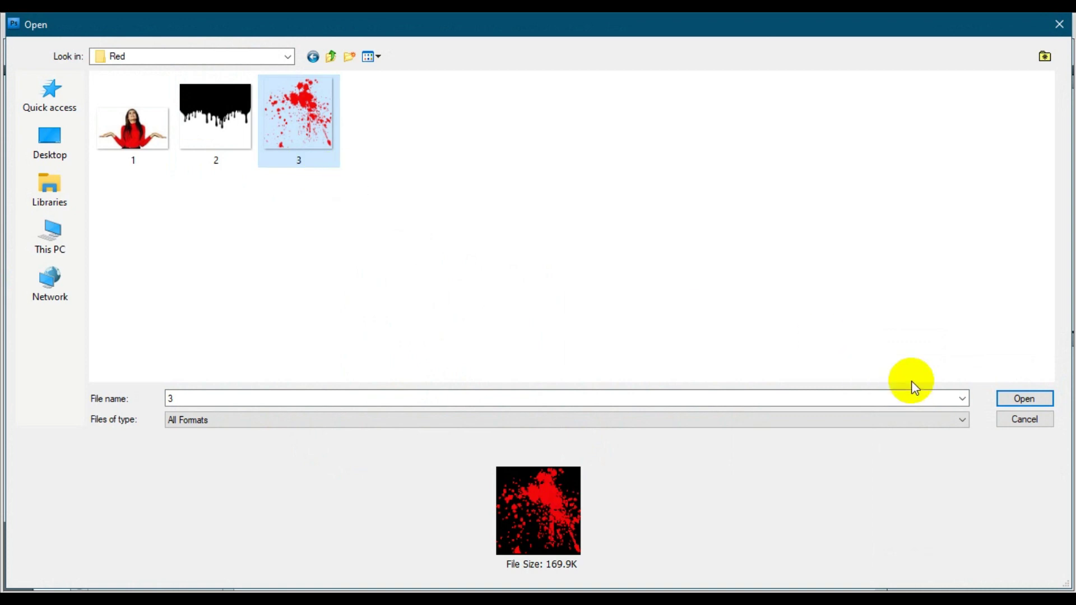
click(1030, 400)
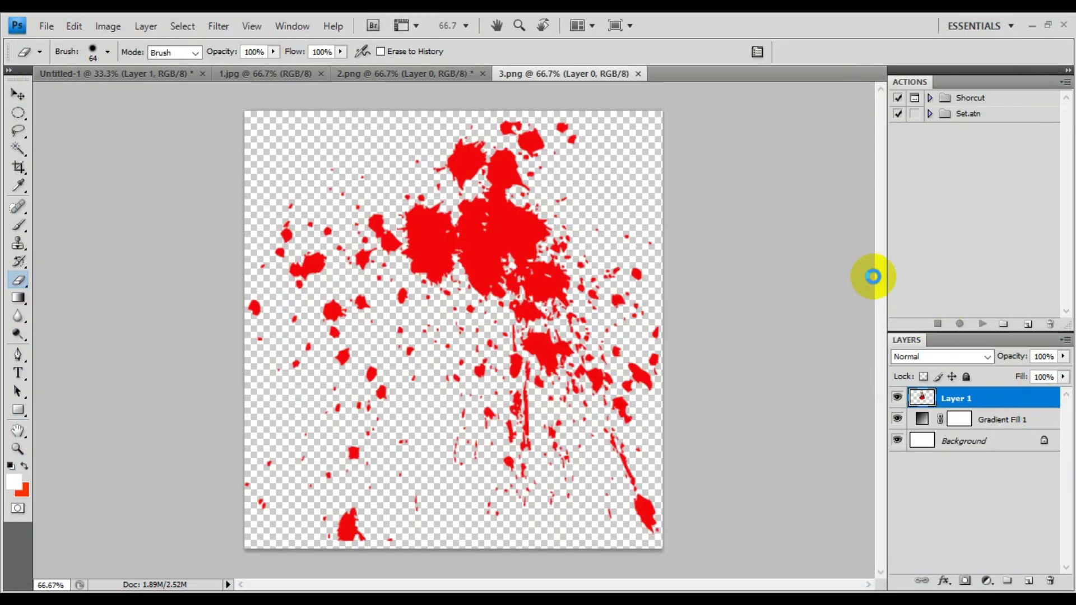
Bring the red splatter into Untitled-1 over the woman's torso and place its layer beneath the woman's layer.
click(14, 95)
click(465, 290)
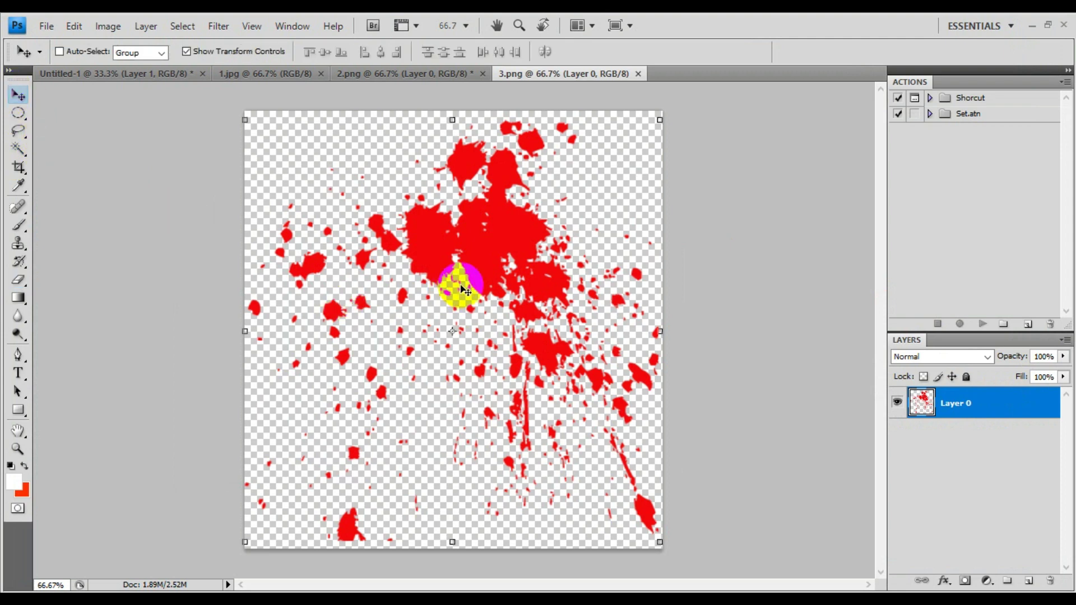
drag(486, 260, 493, 348)
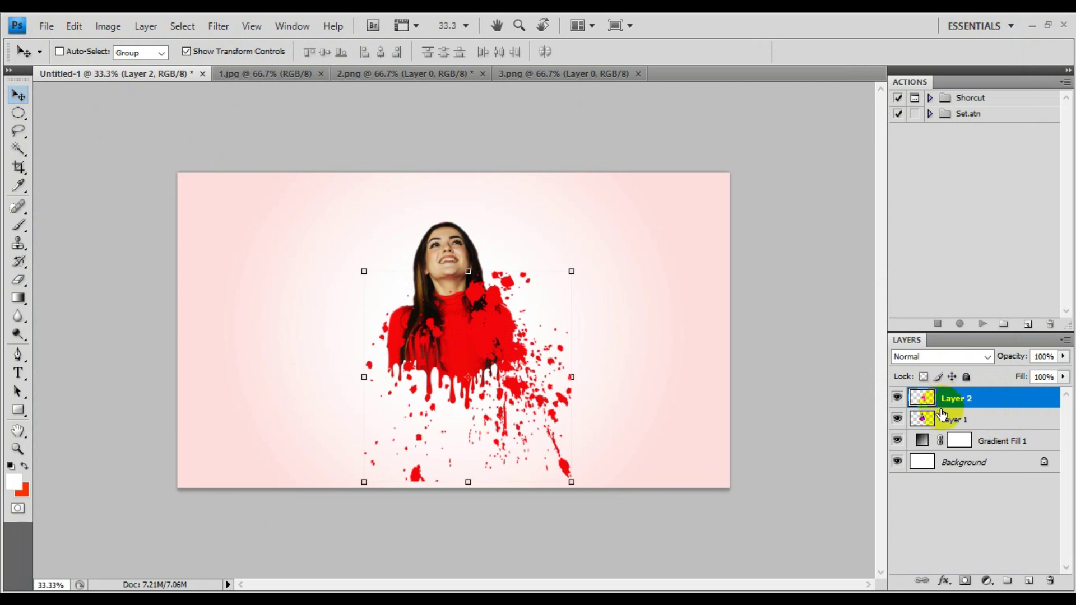
drag(942, 399, 939, 420)
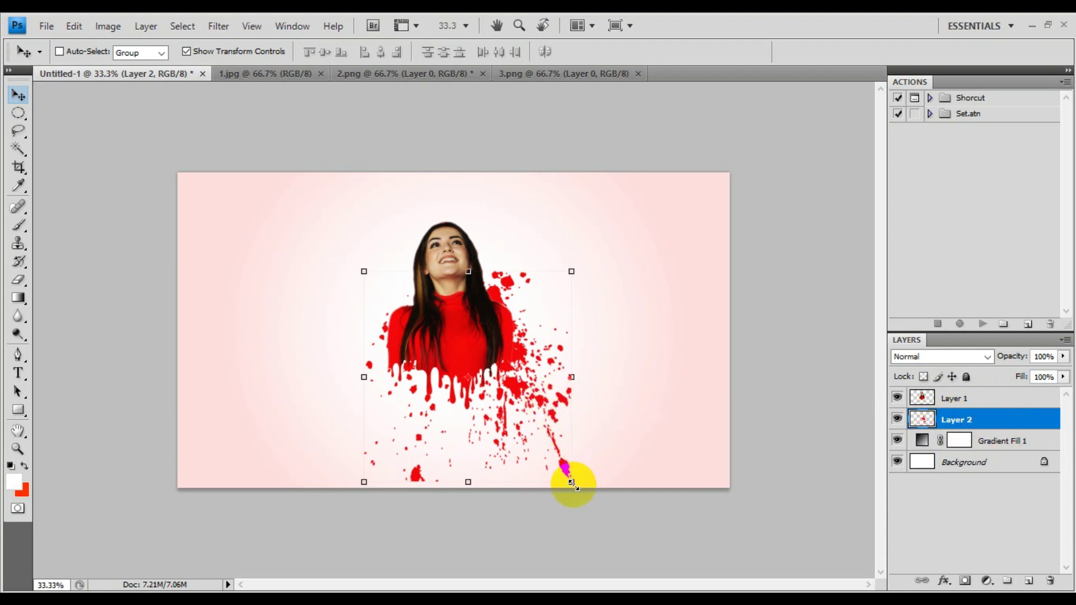
drag(572, 483, 539, 432)
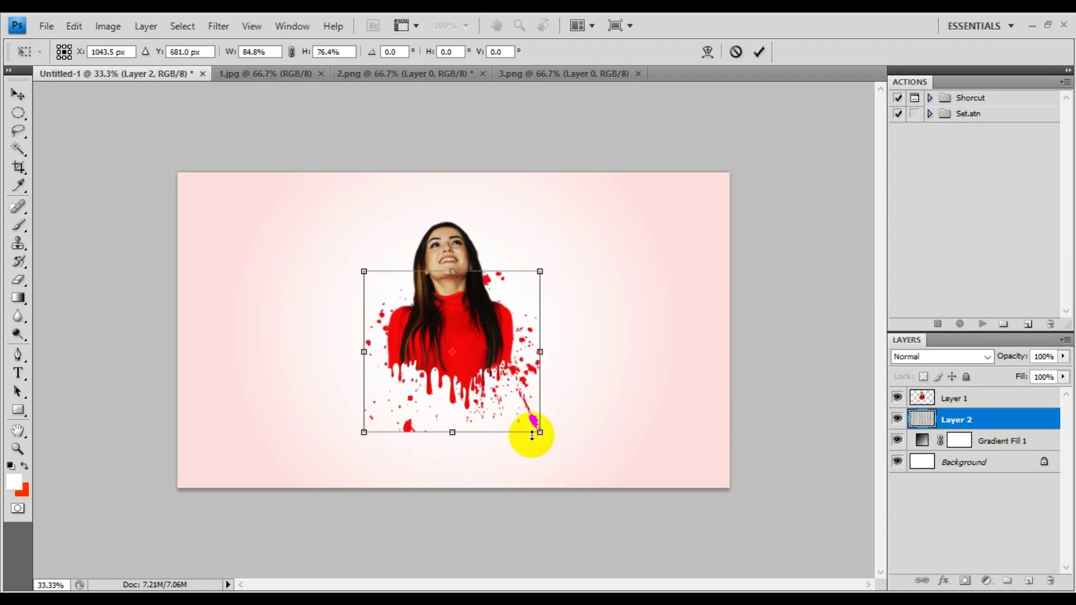
key(alt+shift)
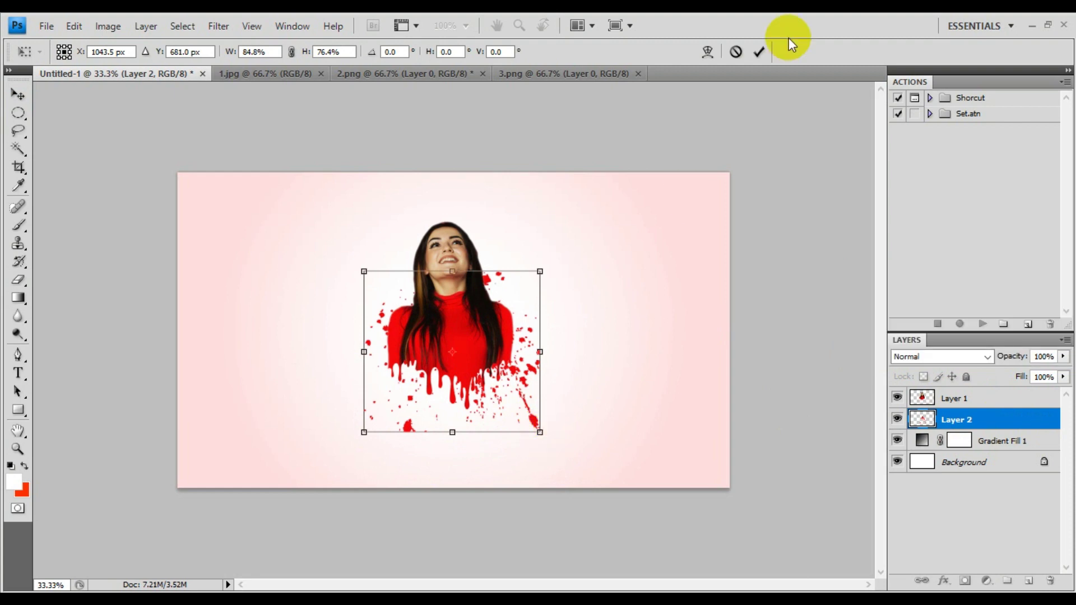
click(736, 52)
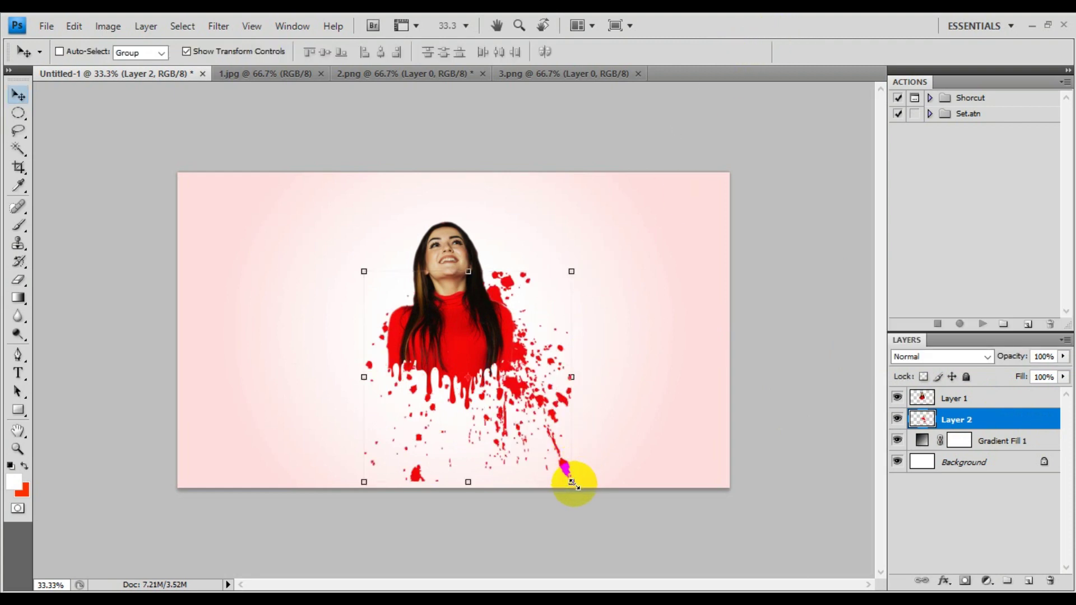
Scale the splatter layer proportionally to about 64.5% and place it behind the woman's head and shoulder on the image's left side.
click(572, 481)
mouse_move(555, 451)
mouse_down()
mouse_move(509, 411)
mouse_move(536, 445)
mouse_up()
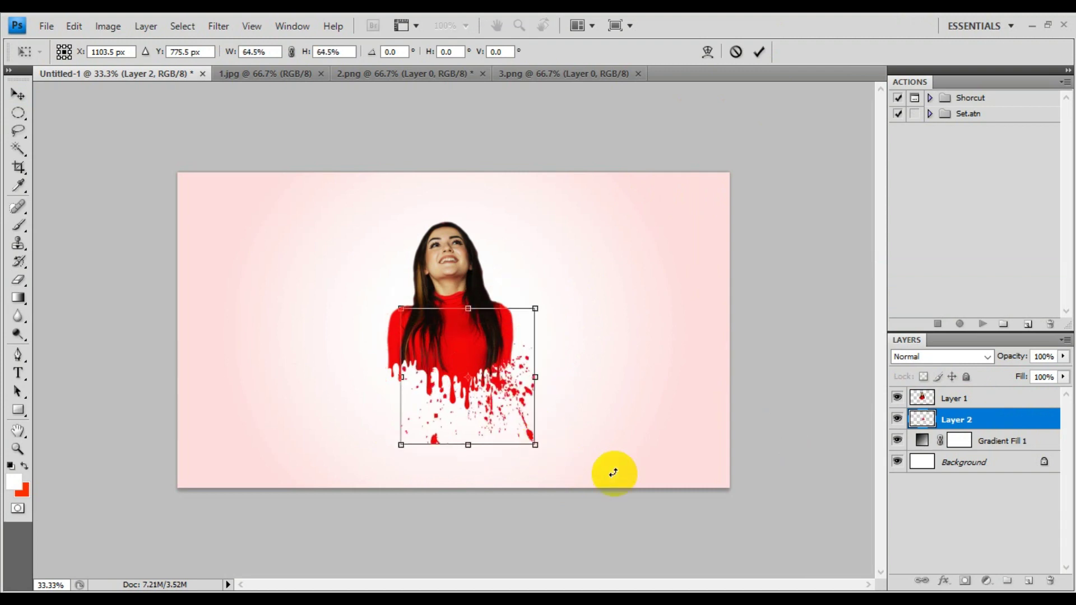
key(Return)
drag(512, 396, 452, 335)
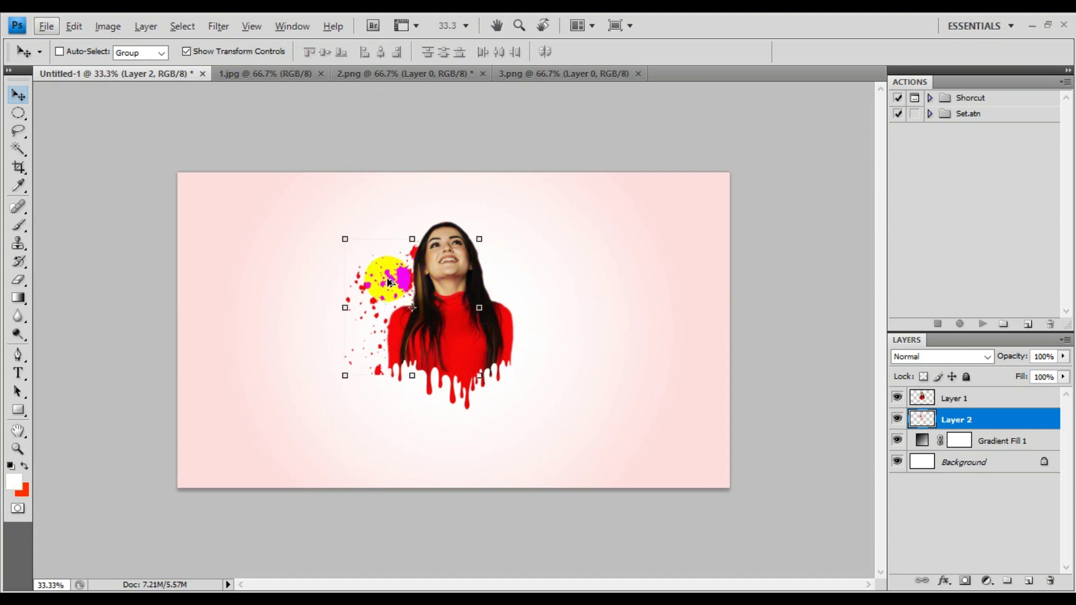
Duplicate the splatter twice, placing one copy behind the woman's right-hand shoulder in the image and the other in the empty area beyond it.
drag(399, 283, 469, 290)
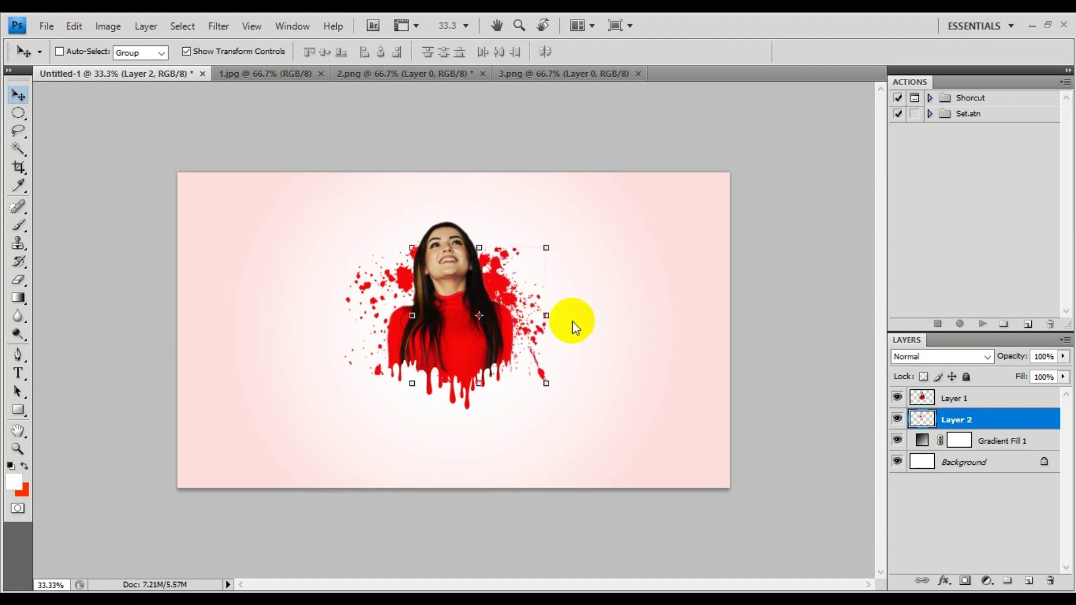
key(ctrl+j)
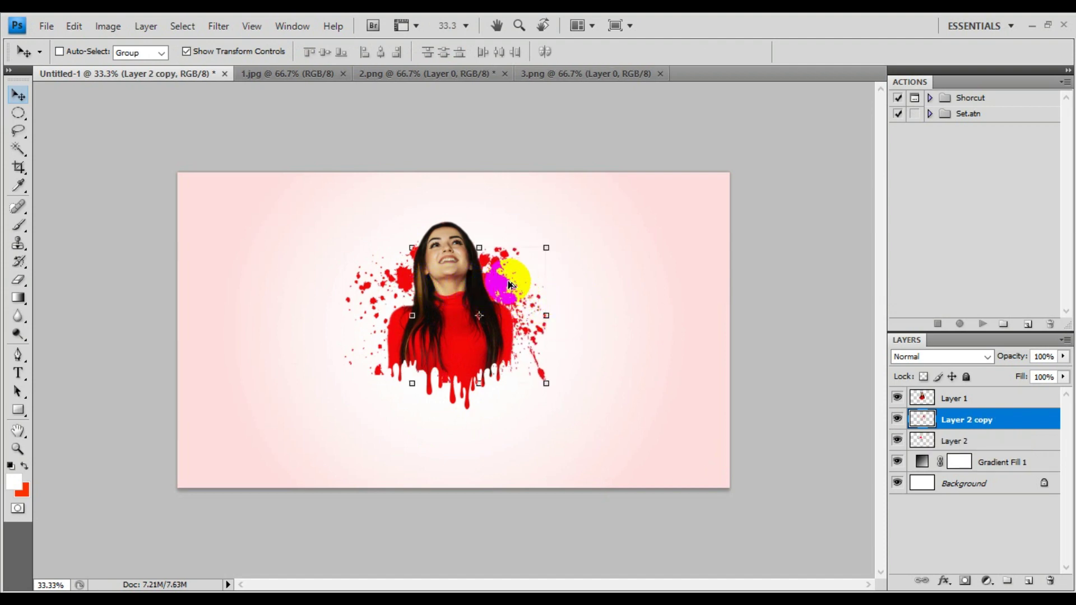
drag(509, 285, 617, 306)
key(ctrl+j)
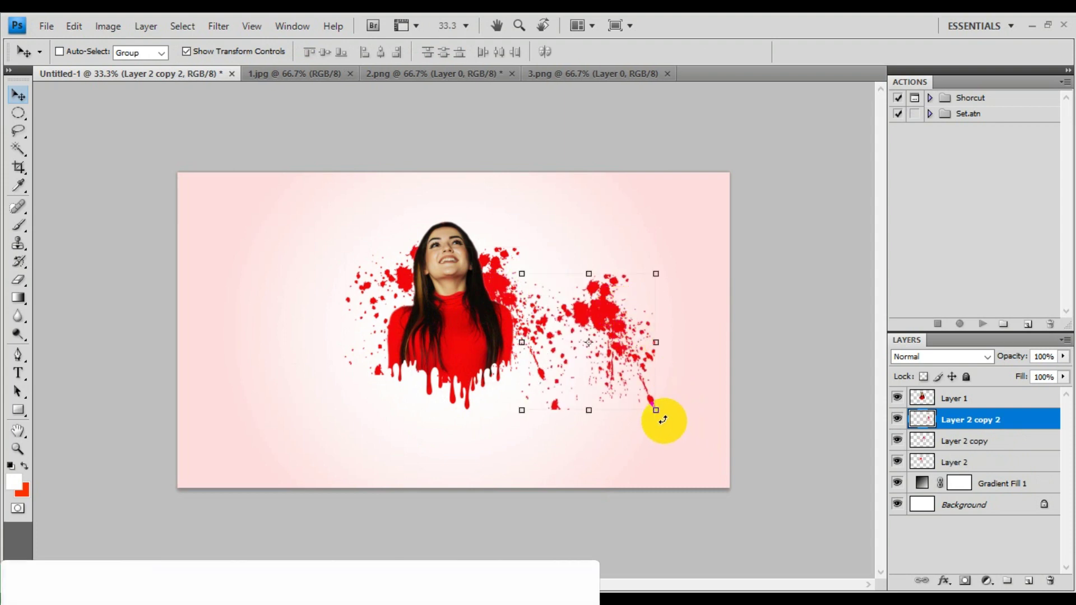
Rotate the outer splatter copy to about -16.8° and move it behind the woman's lower torso and drips.
drag(663, 420, 695, 401)
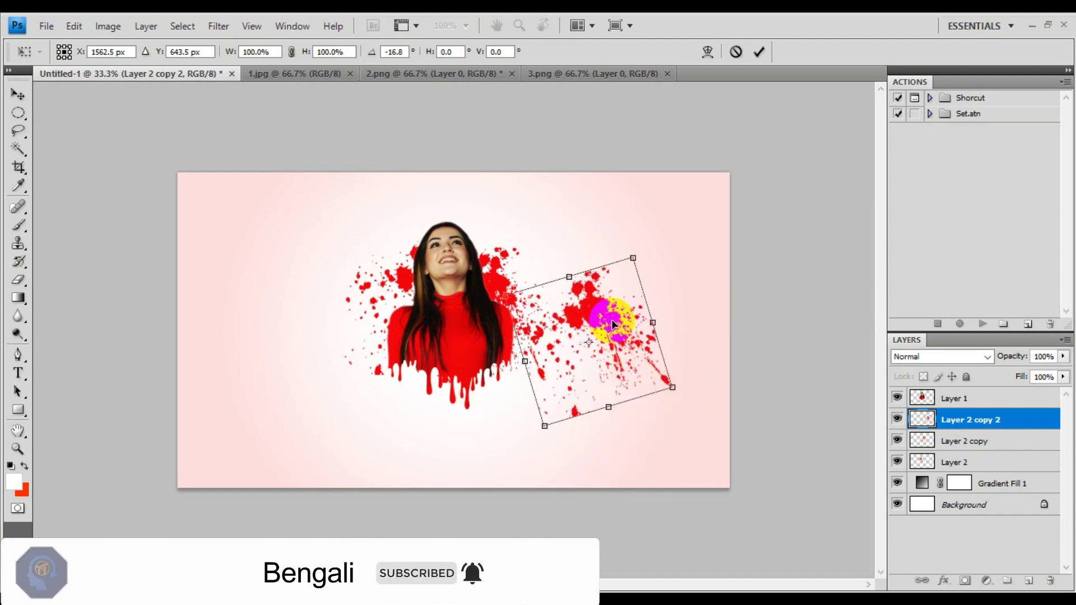
drag(612, 332, 475, 328)
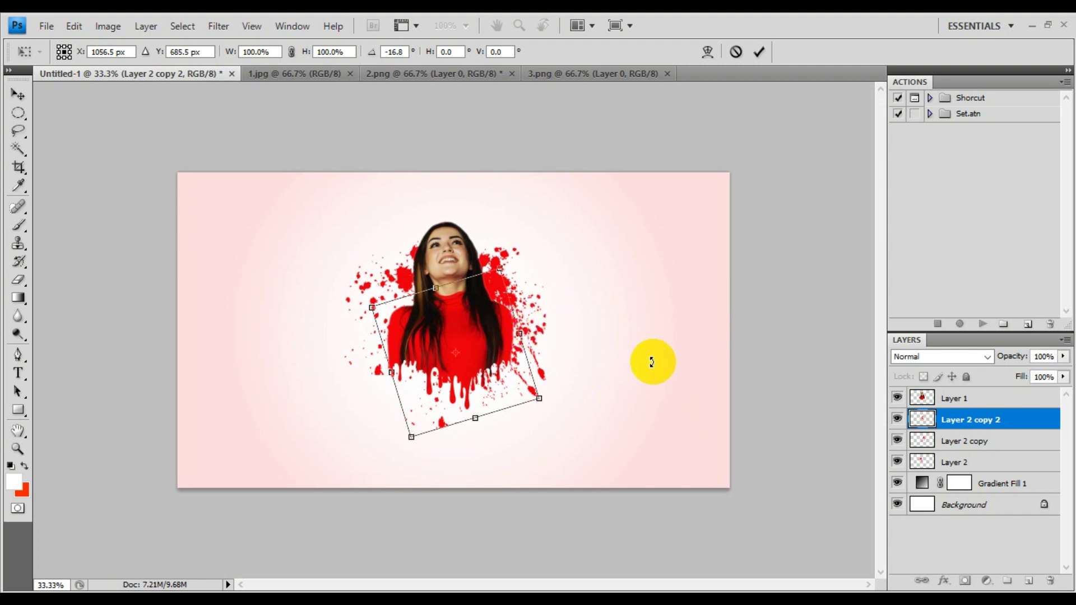
click(758, 52)
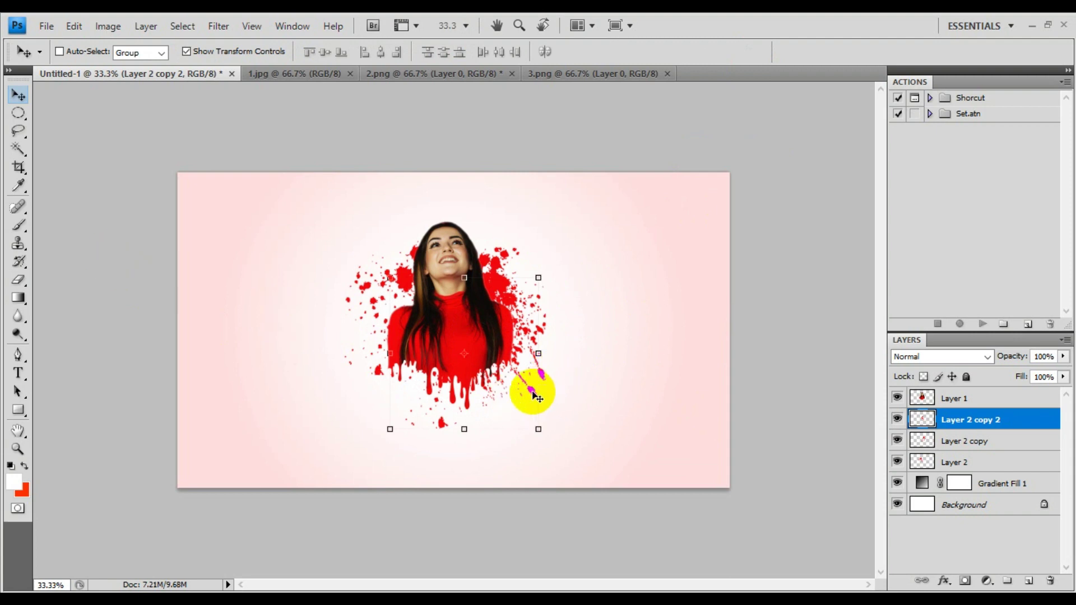
Erase the blob at the end of the lower-right streak on Layer 2 copy 2 with the 64 px Eraser at 100% opacity.
click(18, 296)
click(21, 282)
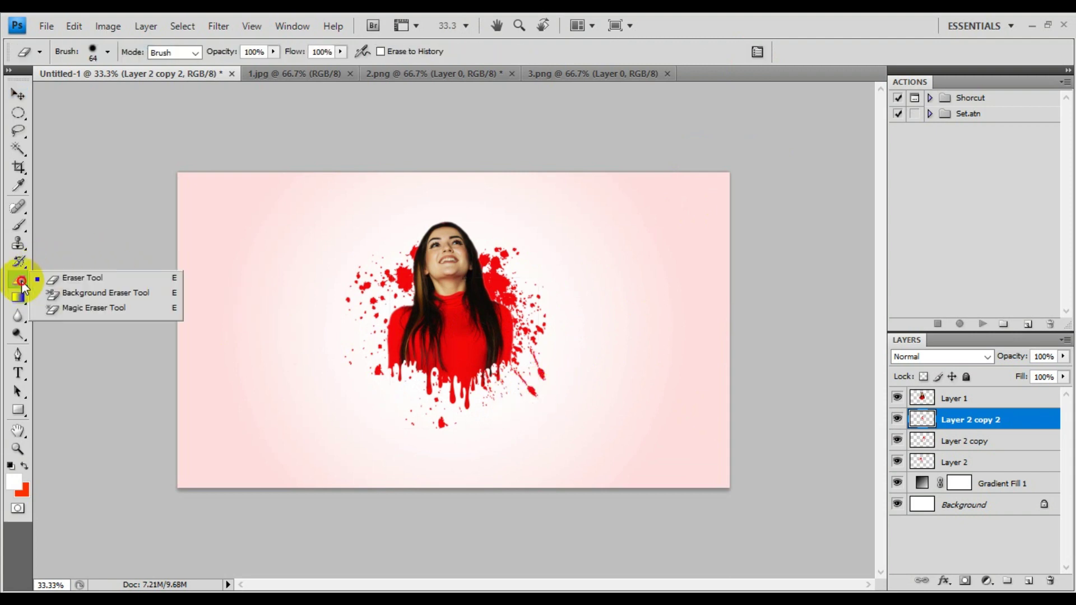
click(537, 398)
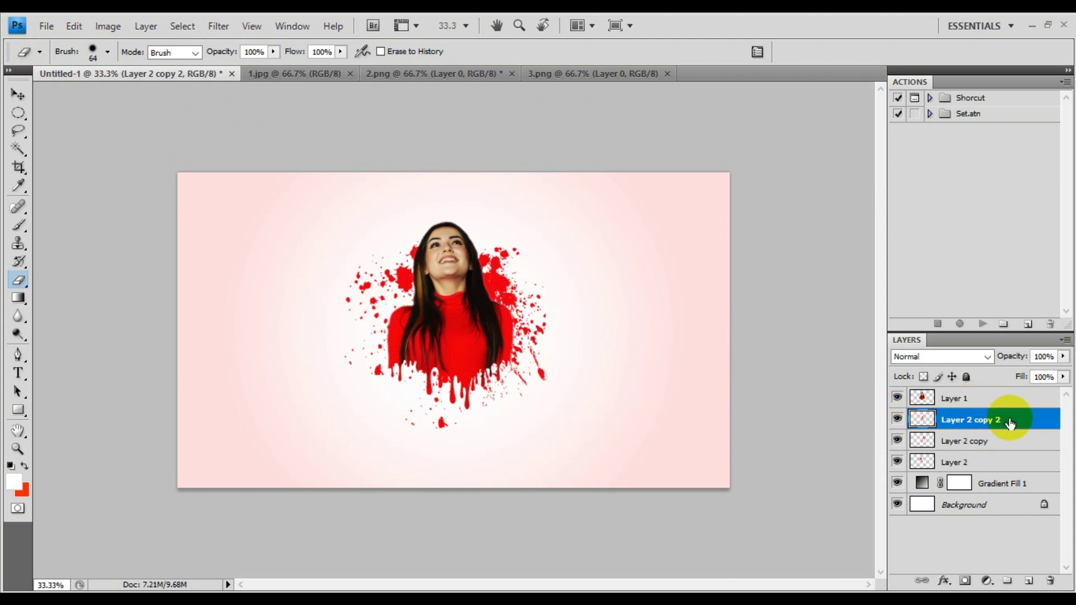
Save the composition to the Desktop as Untitled-1.jpg in JPEG format at Maximum quality 12 with the Baseline ("Standard") option.
click(962, 403)
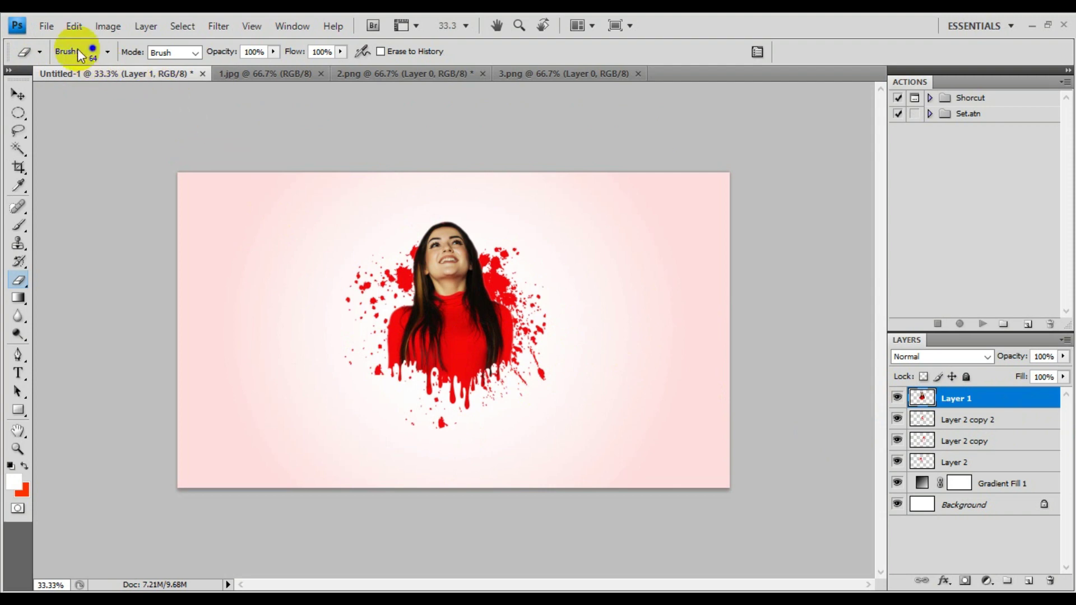
click(47, 33)
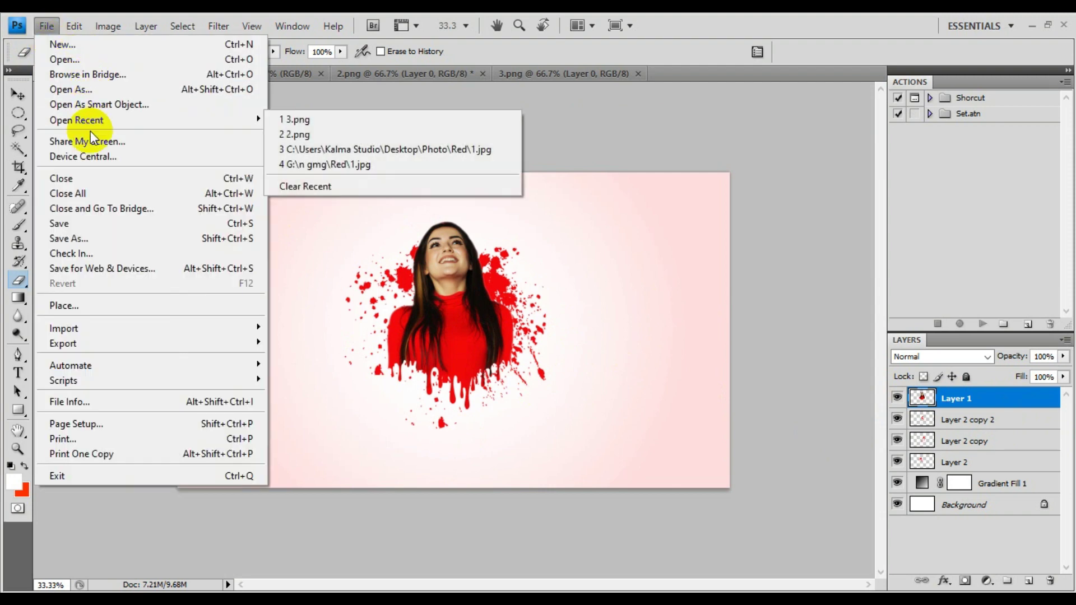
click(105, 239)
click(53, 156)
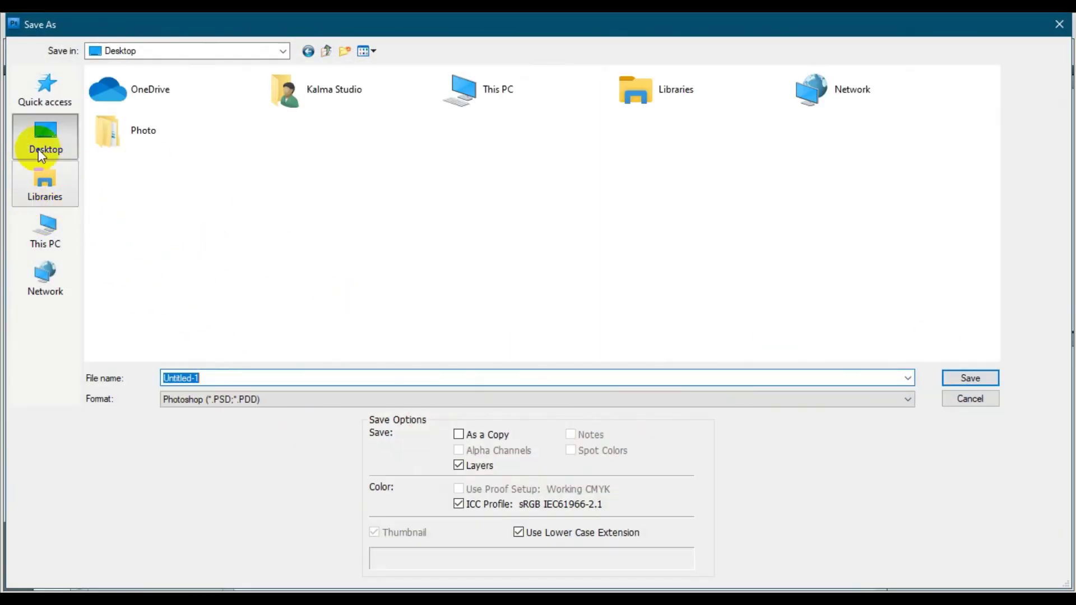
click(47, 144)
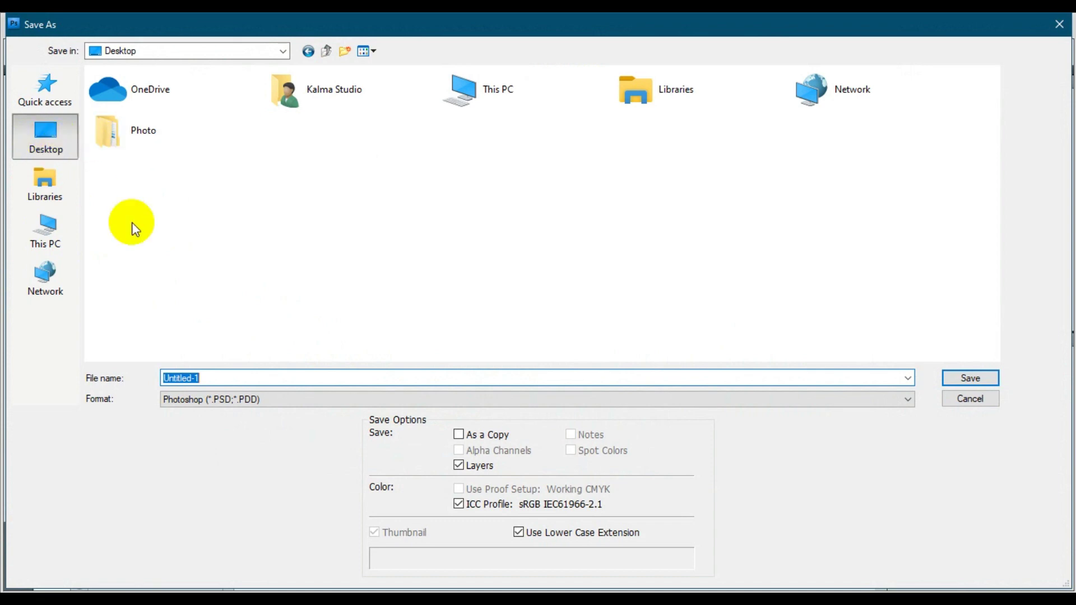
click(180, 404)
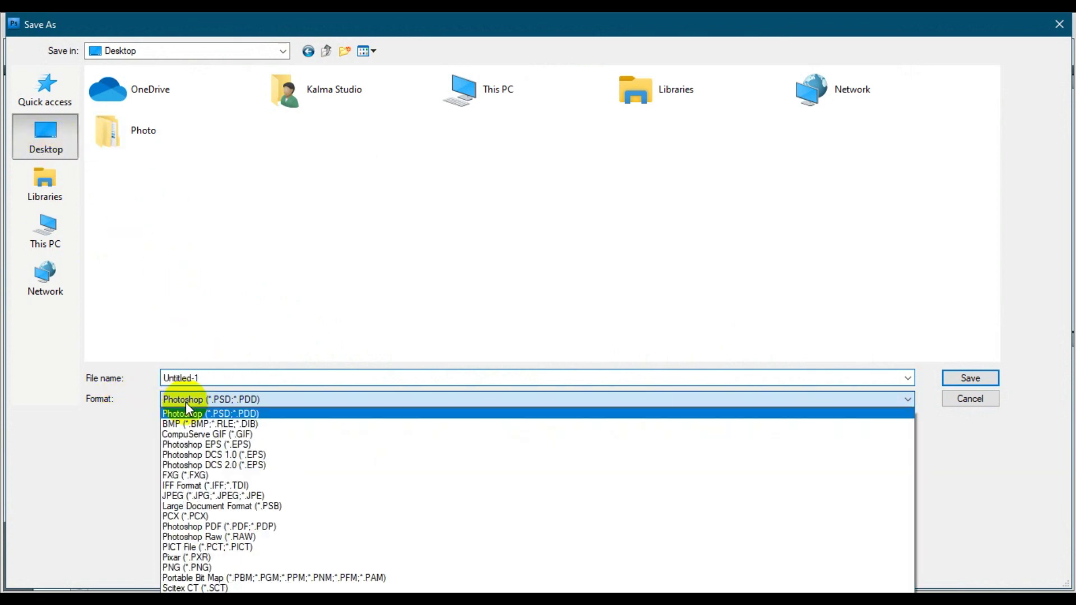
click(195, 497)
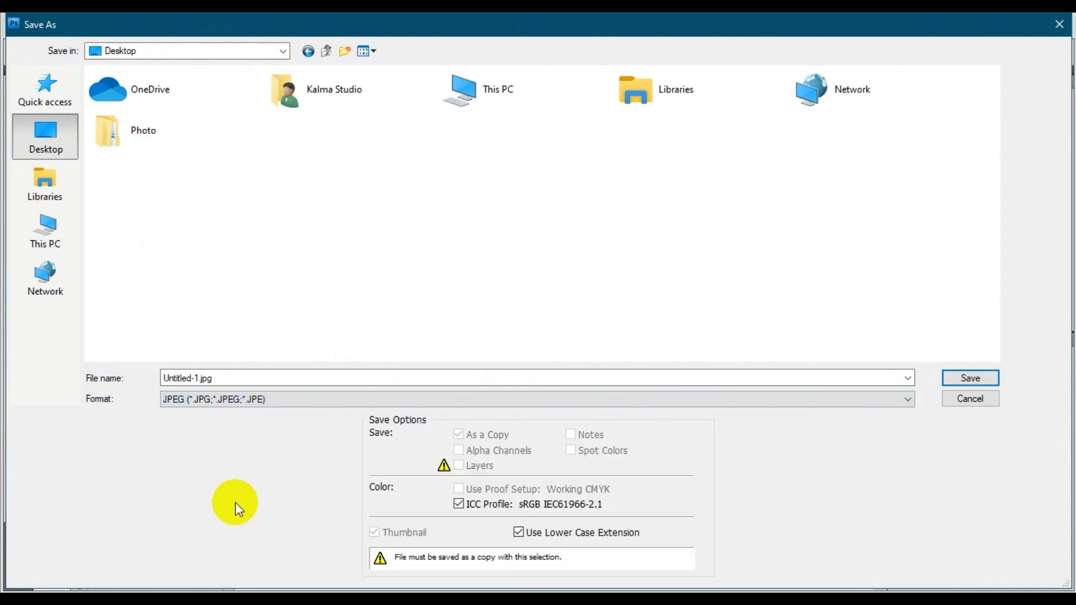
click(972, 378)
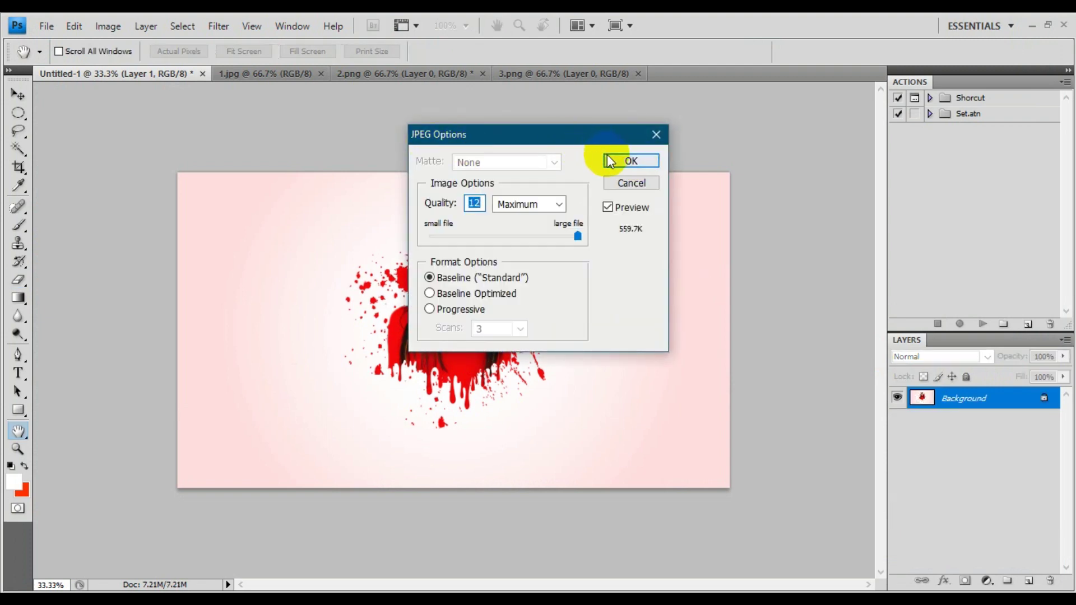
click(622, 163)
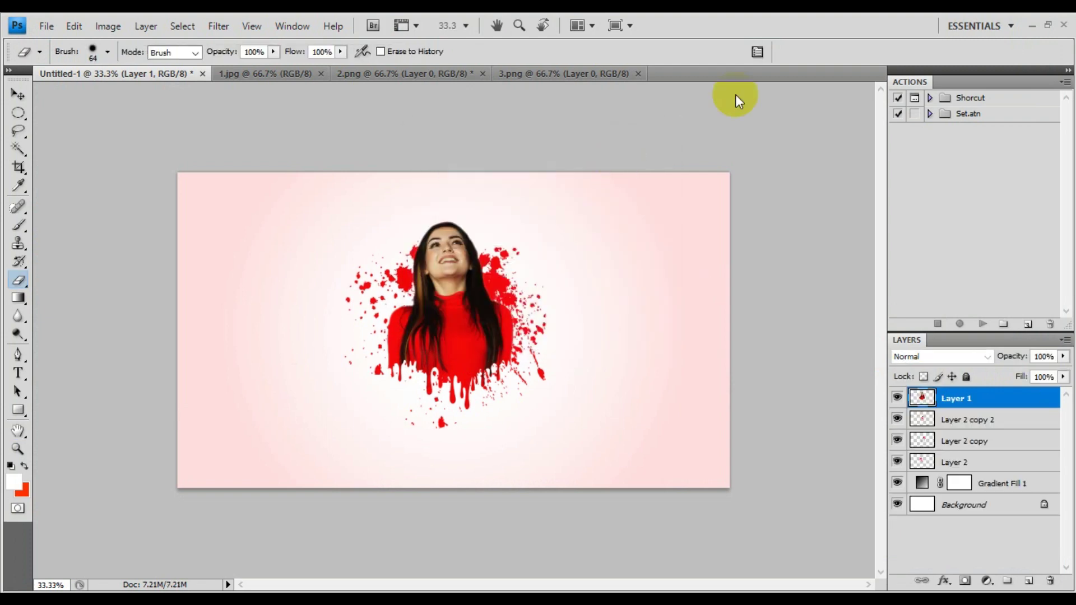
View the saved Untitled-1 image from the desktop in Picasa Photo Viewer and close it.
click(1032, 25)
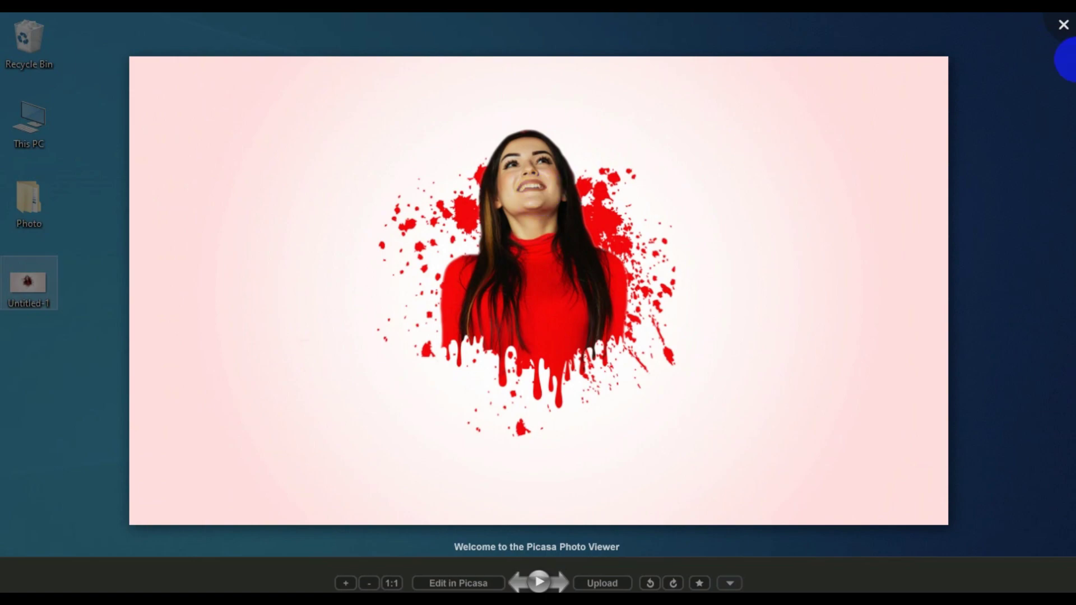
click(1063, 26)
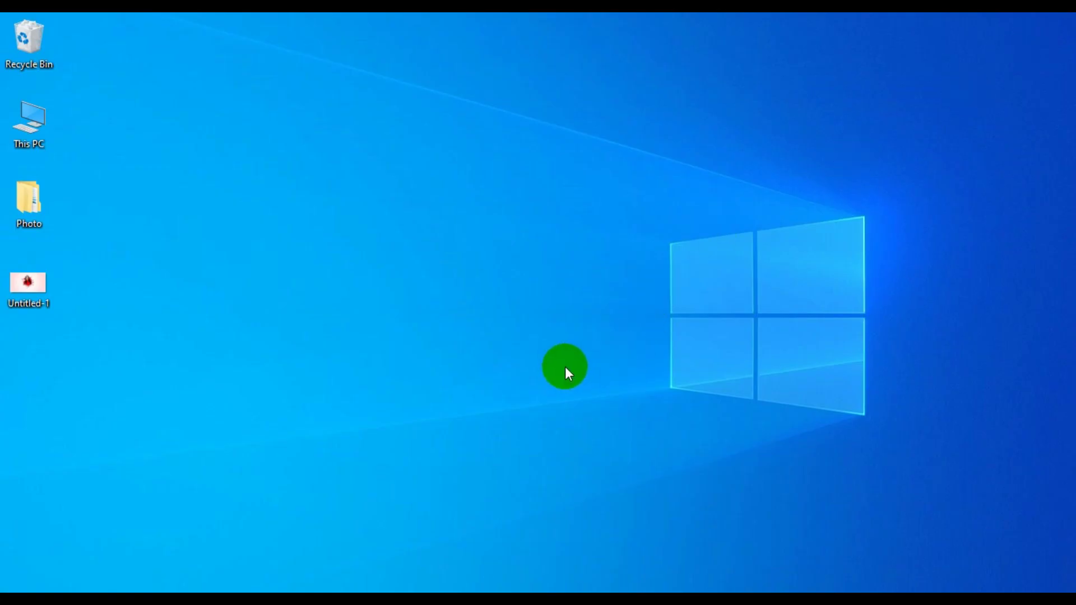